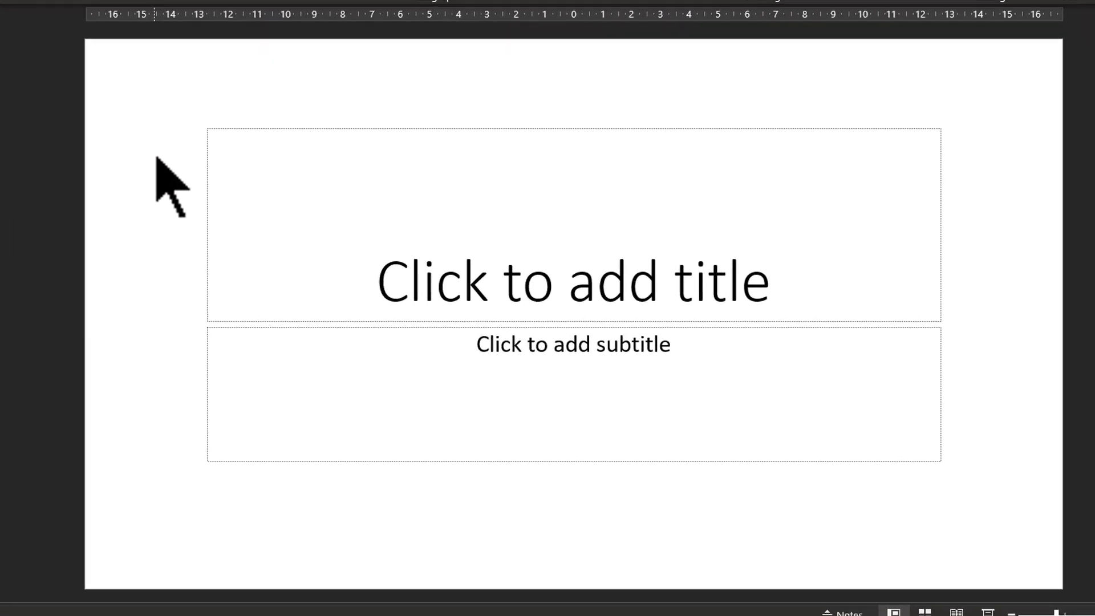
# Change the slide's layout to Title Only.
pyautogui.rightClick(317, 228)
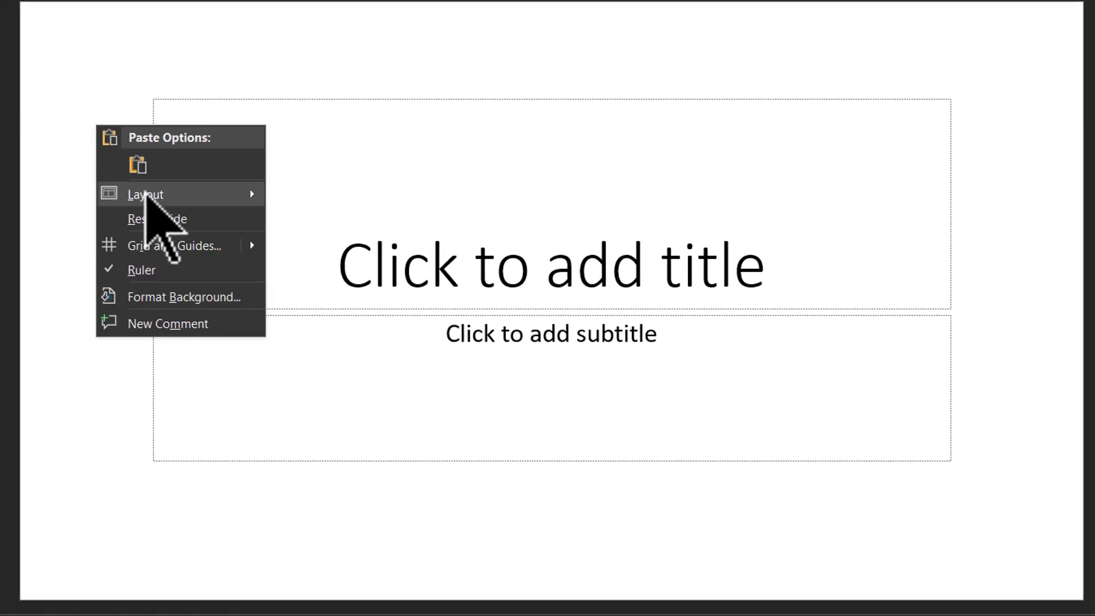
pyautogui.moveTo(147, 201)
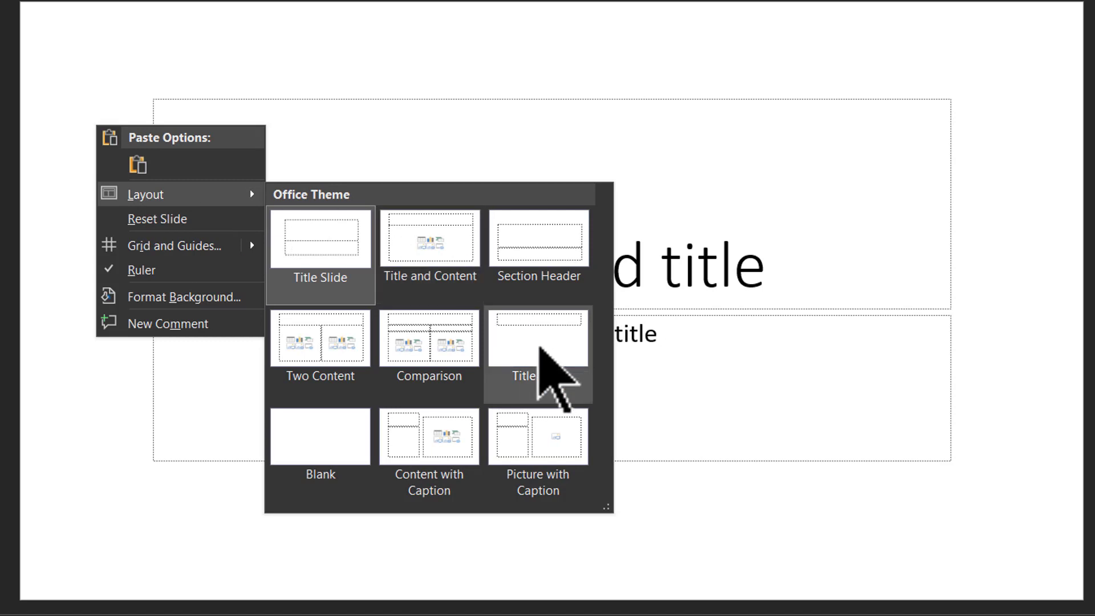
pyautogui.click(539, 349)
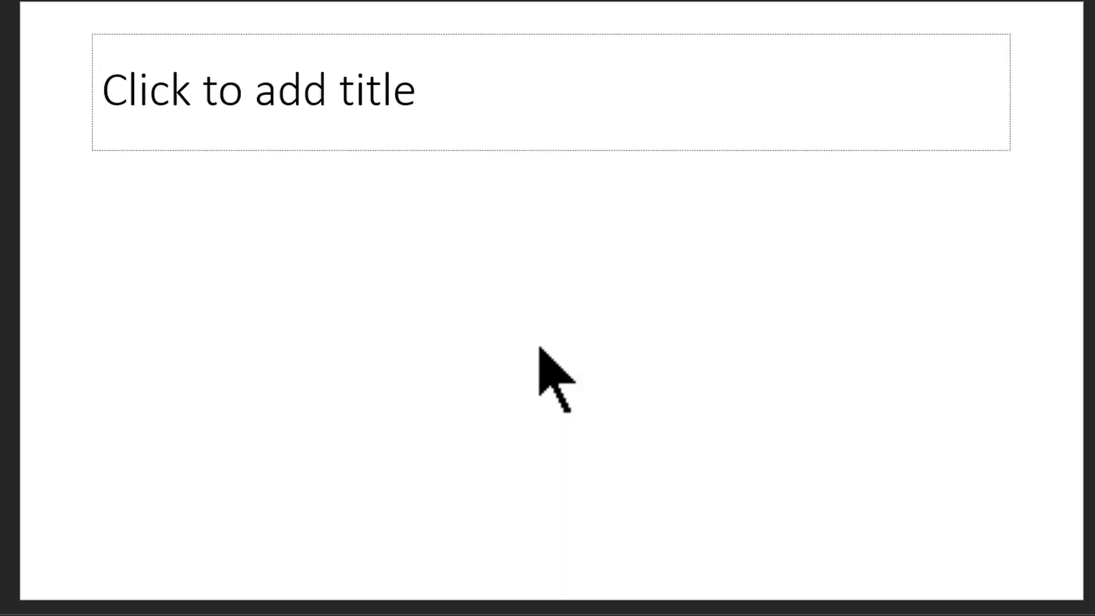
# Enter "YouTube Thumbnail Tutorial" as the slide title.
pyautogui.click(217, 103)
pyautogui.write('YouTube Thumbnail T')
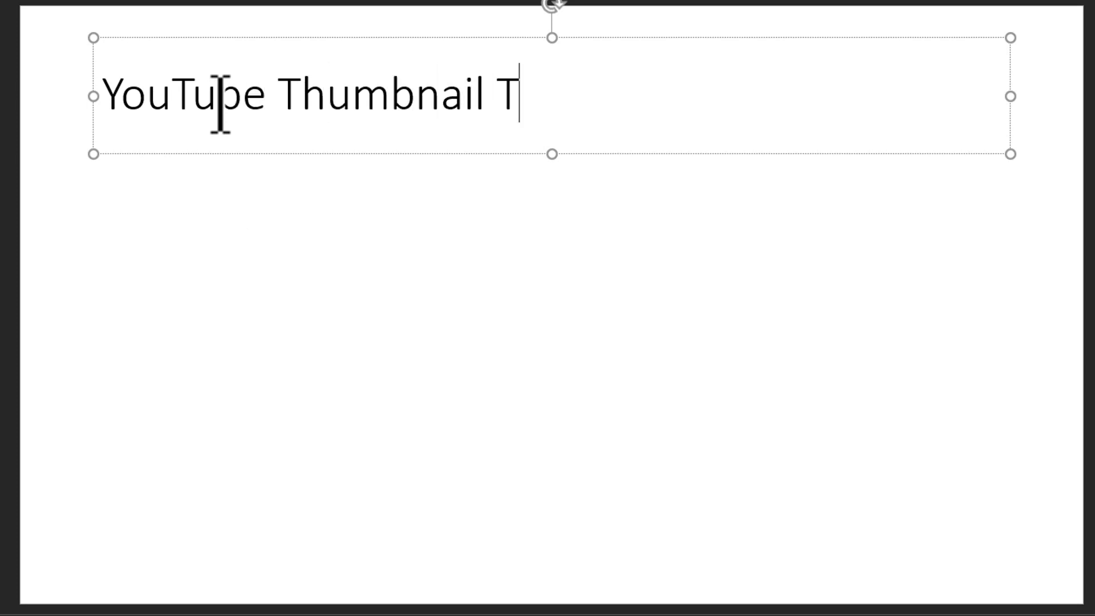
pyautogui.write('utorial')
pyautogui.click(613, 255)
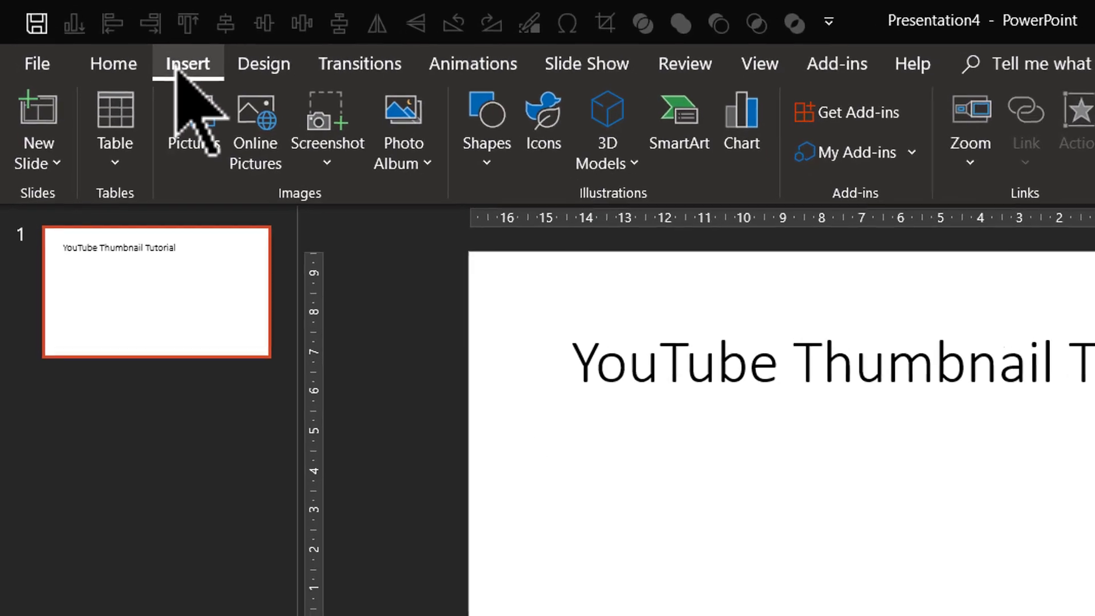
# Insert the picture file "7" from the Pictures folder onto the slide.
pyautogui.click(194, 128)
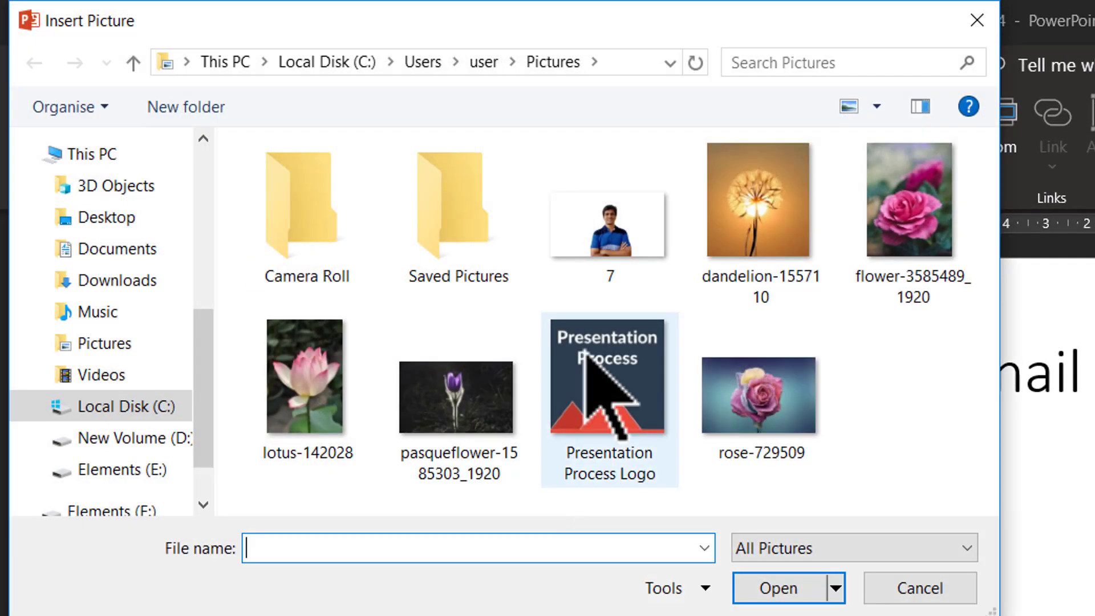
pyautogui.click(591, 238)
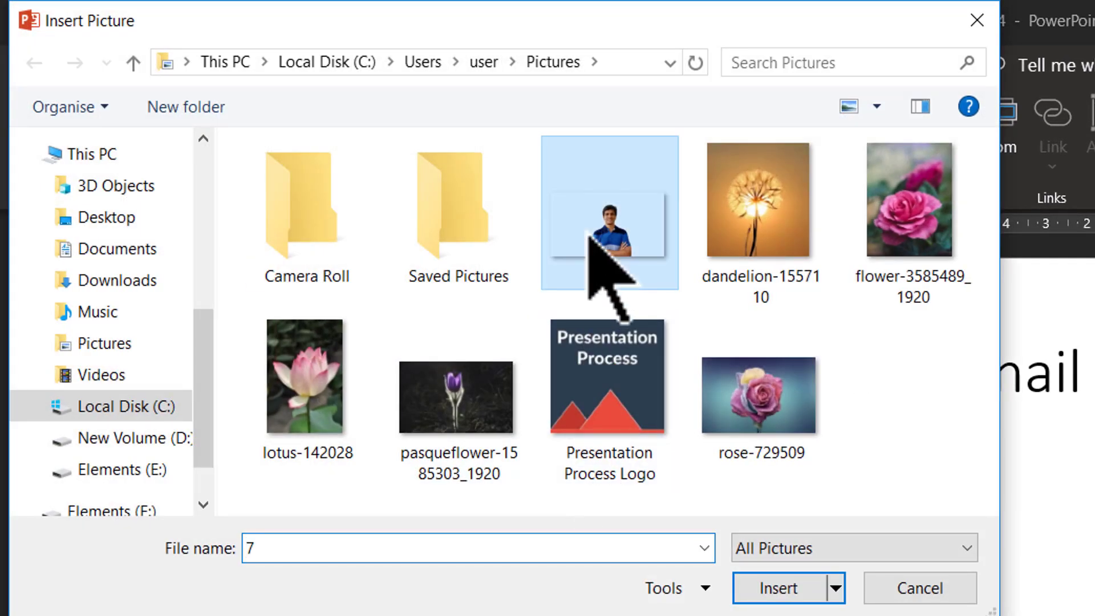
pyautogui.click(792, 577)
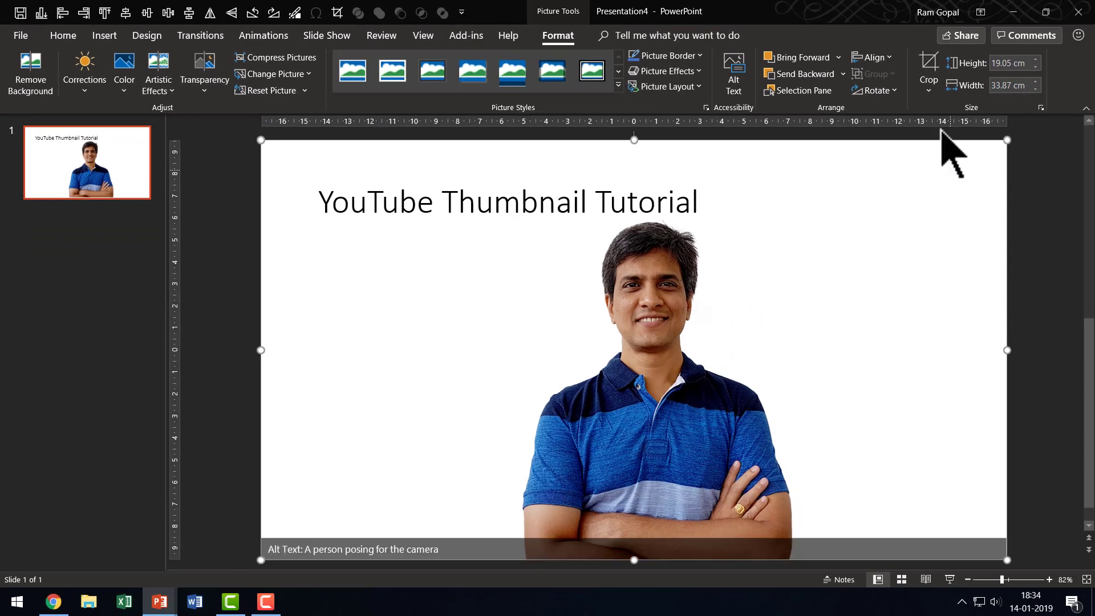
# Crop the photo on all four sides closely around the man's head and torso, to about 13.1 cm high and 12.6 cm wide.
pyautogui.click(928, 67)
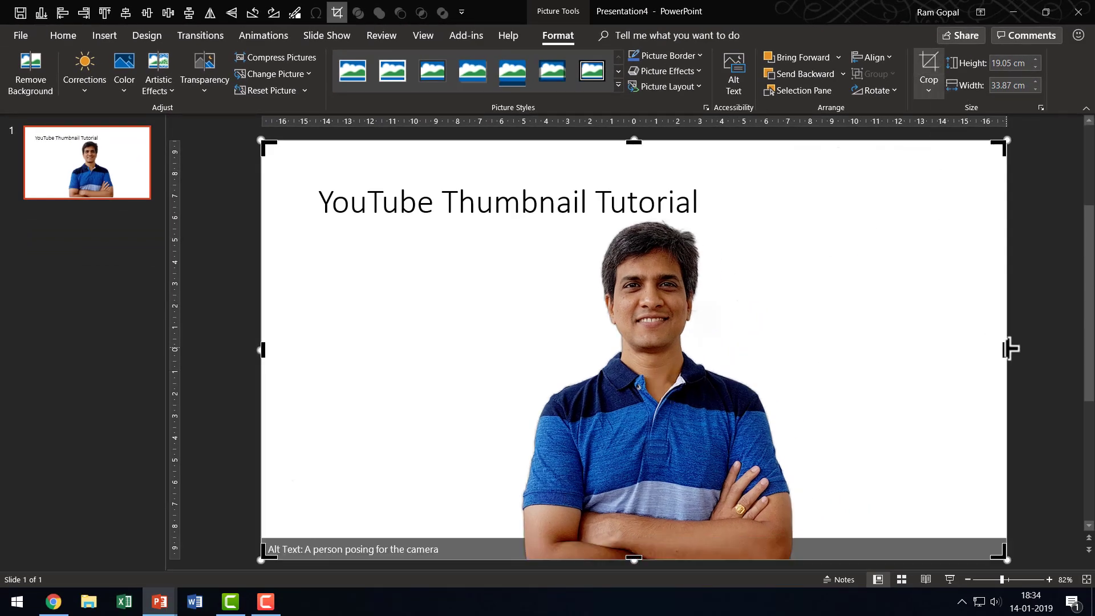
pyautogui.moveTo(1009, 349); pyautogui.dragTo(793, 415)
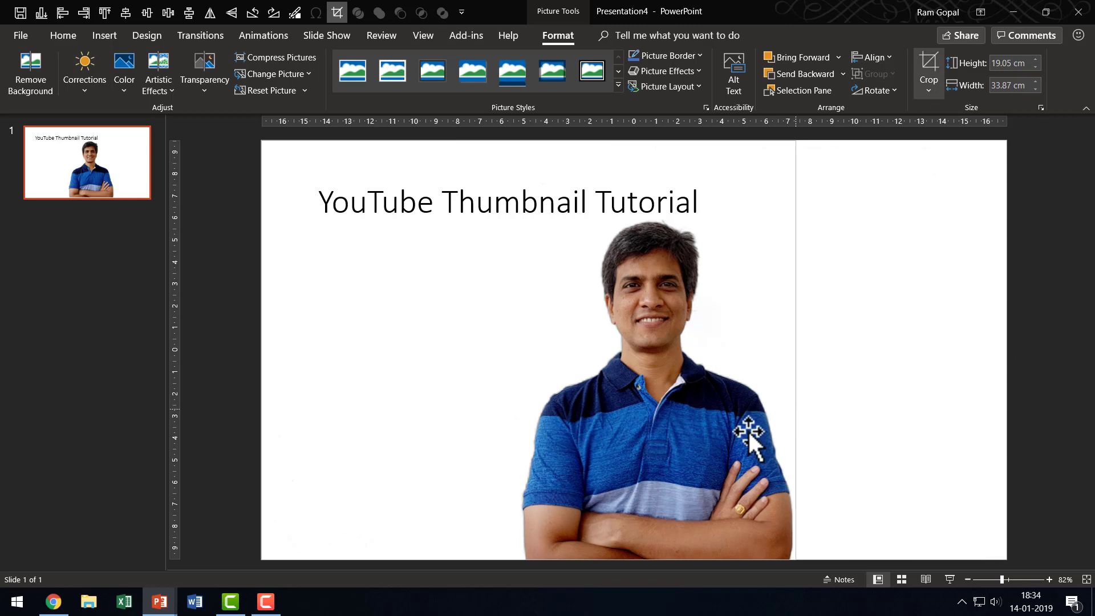
pyautogui.moveTo(304, 359); pyautogui.dragTo(521, 398)
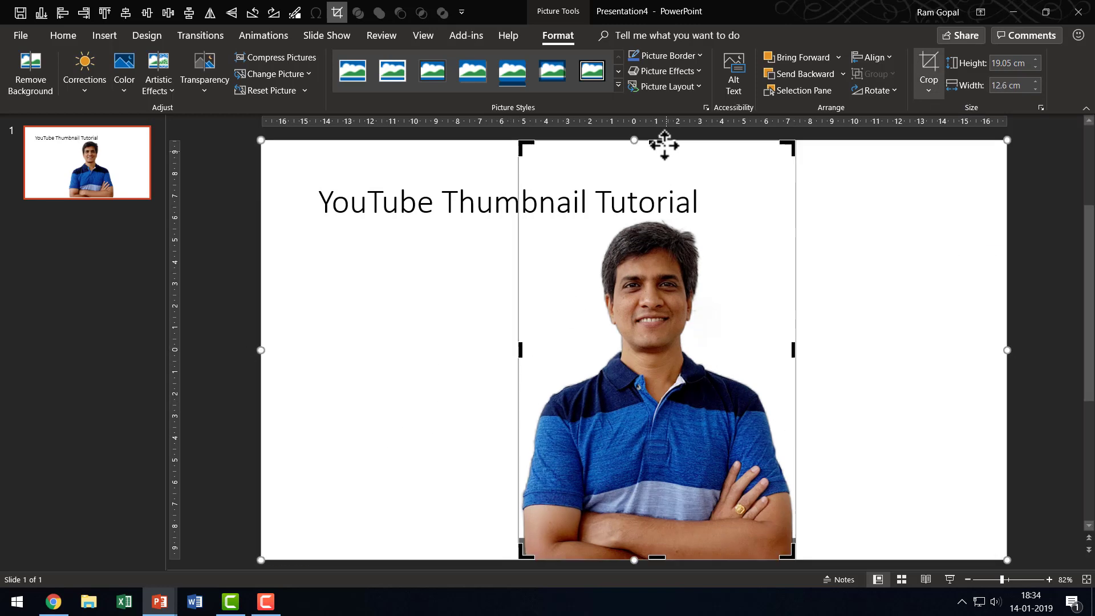
pyautogui.moveTo(656, 136); pyautogui.dragTo(656, 214)
pyautogui.moveTo(656, 561); pyautogui.dragTo(674, 502)
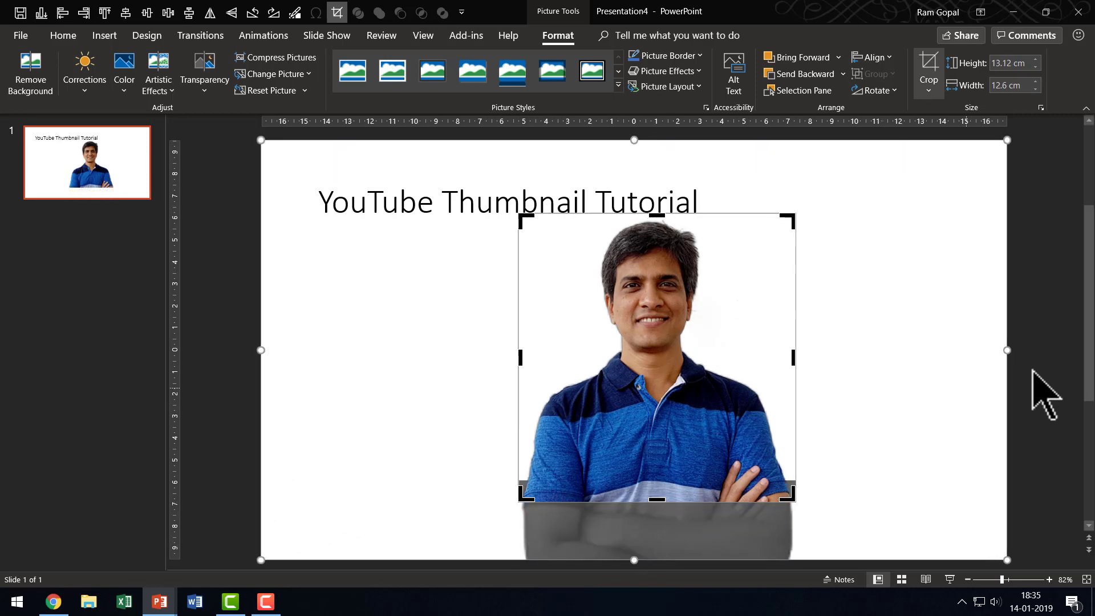
pyautogui.click(995, 409)
# Move the cropped photo to the slide's lower right and enlarge it to about 17.8 cm high and 17.1 cm wide.
pyautogui.click(637, 331)
pyautogui.moveTo(637, 331); pyautogui.dragTo(826, 387)
pyautogui.moveTo(707, 269); pyautogui.dragTo(610, 216)
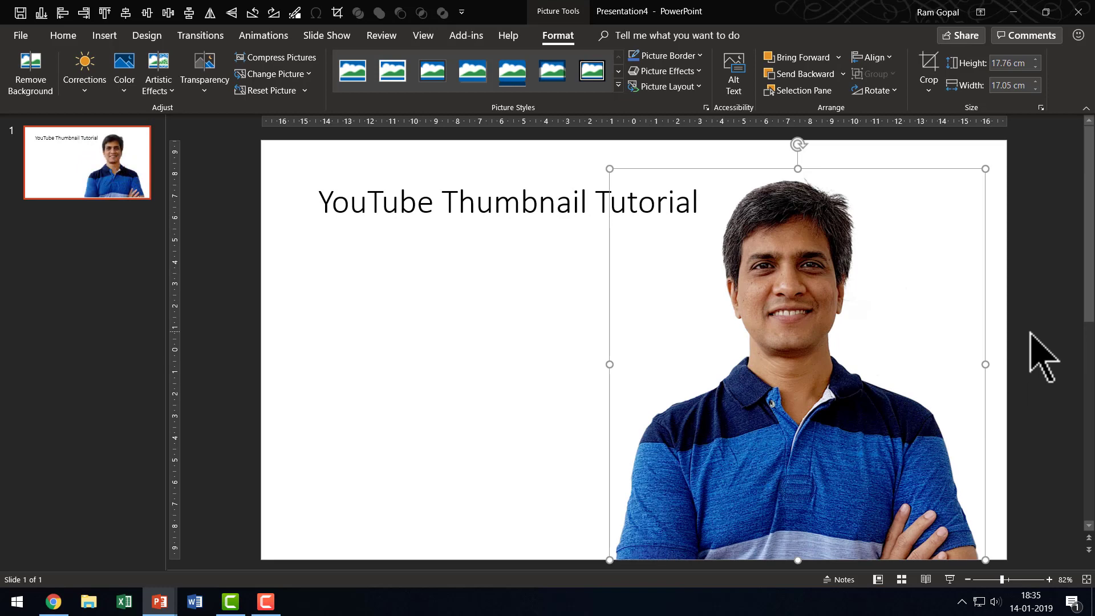
pyautogui.click(1039, 381)
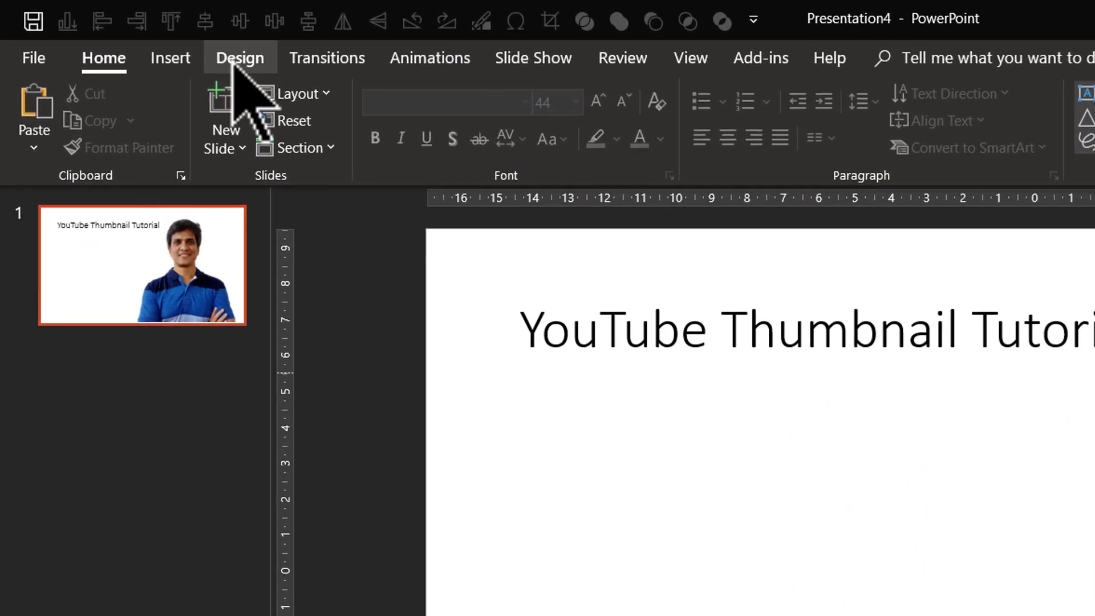
# Apply the purple-blue Celestial theme and the design idea that places the photo in a large white circle.
pyautogui.click(235, 60)
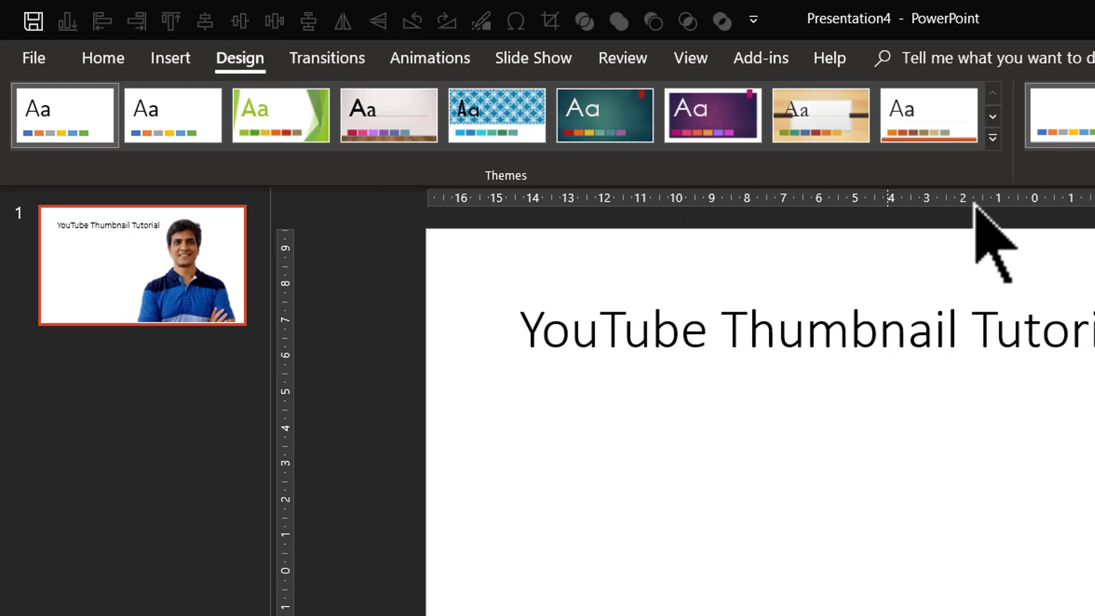
pyautogui.click(993, 138)
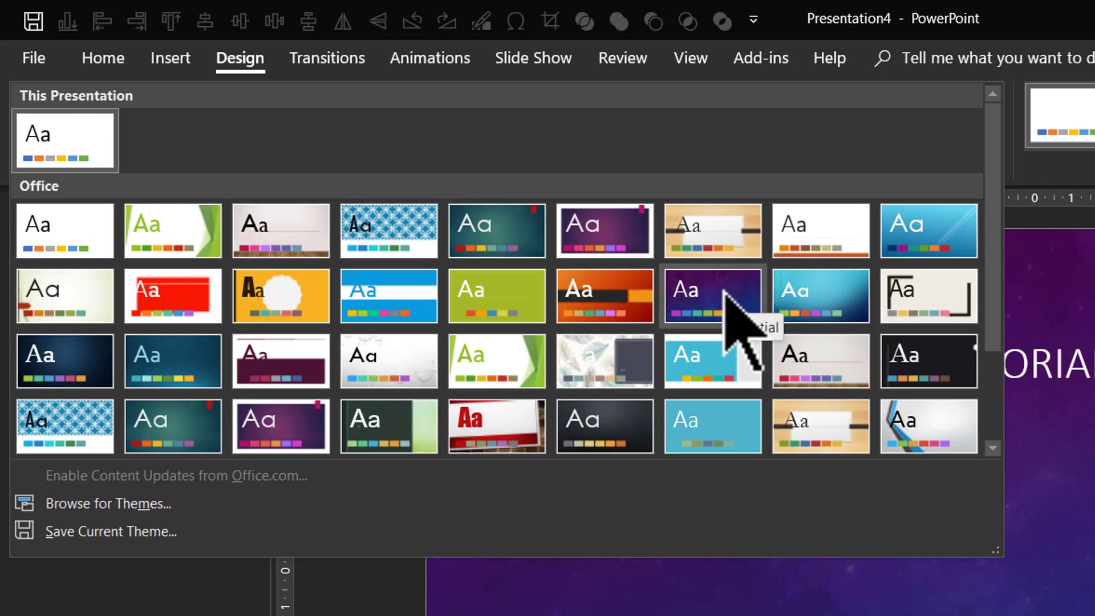
pyautogui.click(725, 292)
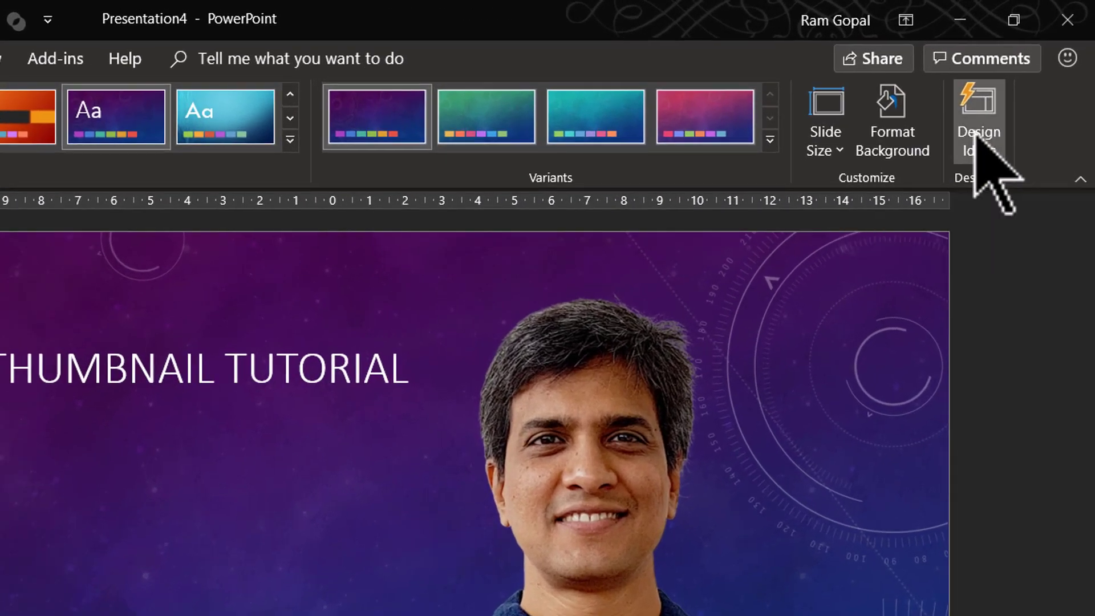
pyautogui.click(977, 137)
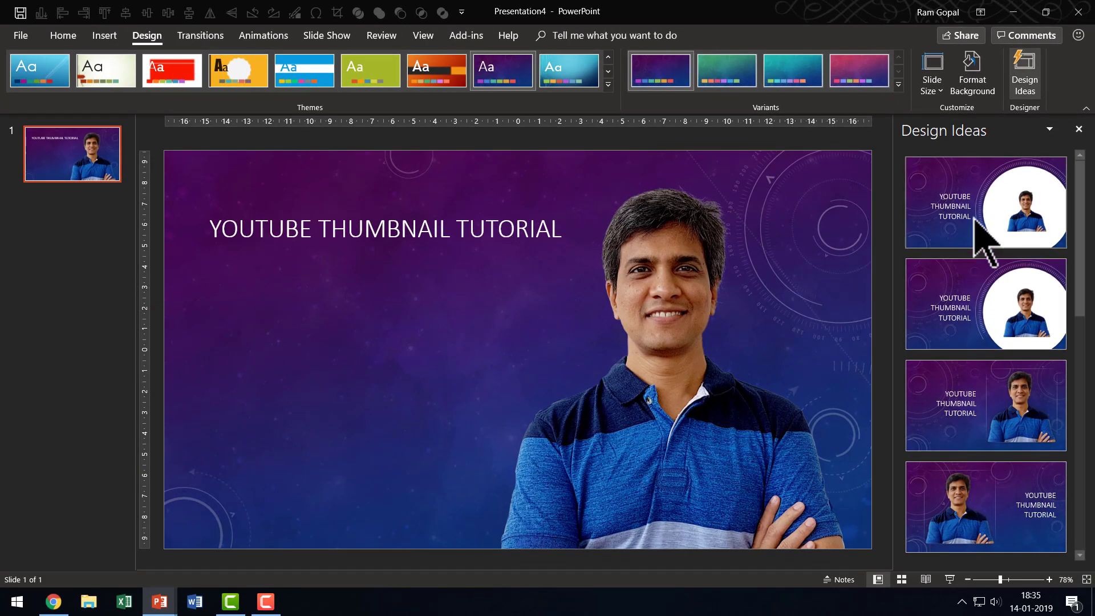
pyautogui.click(1003, 218)
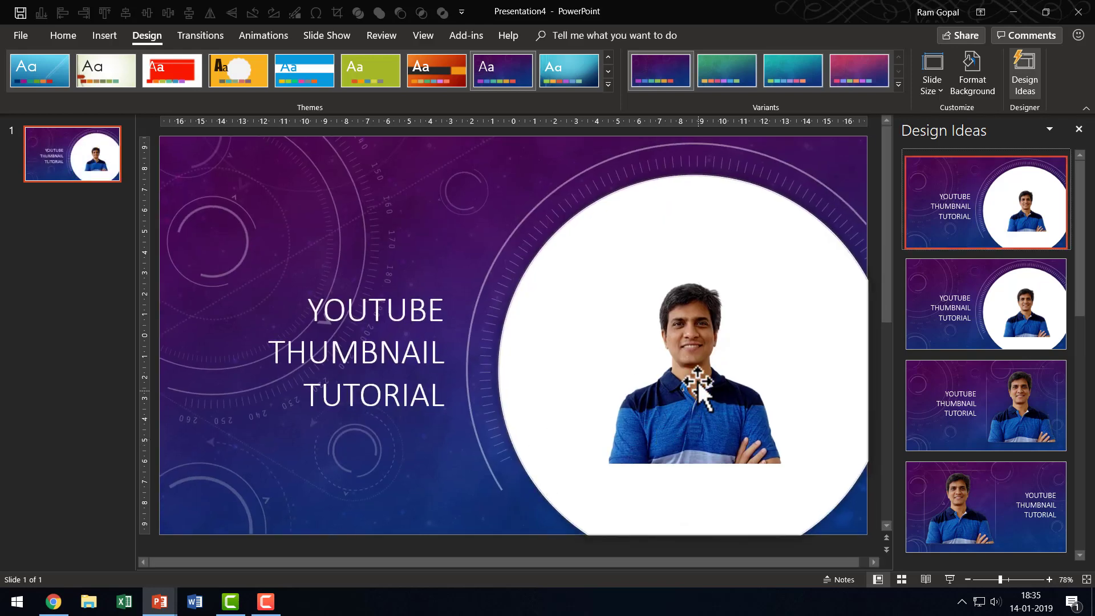
# Enlarge the photo and shift it down so the head and shoulders fill the white circle, and preview the slide full screen.
pyautogui.click(693, 340)
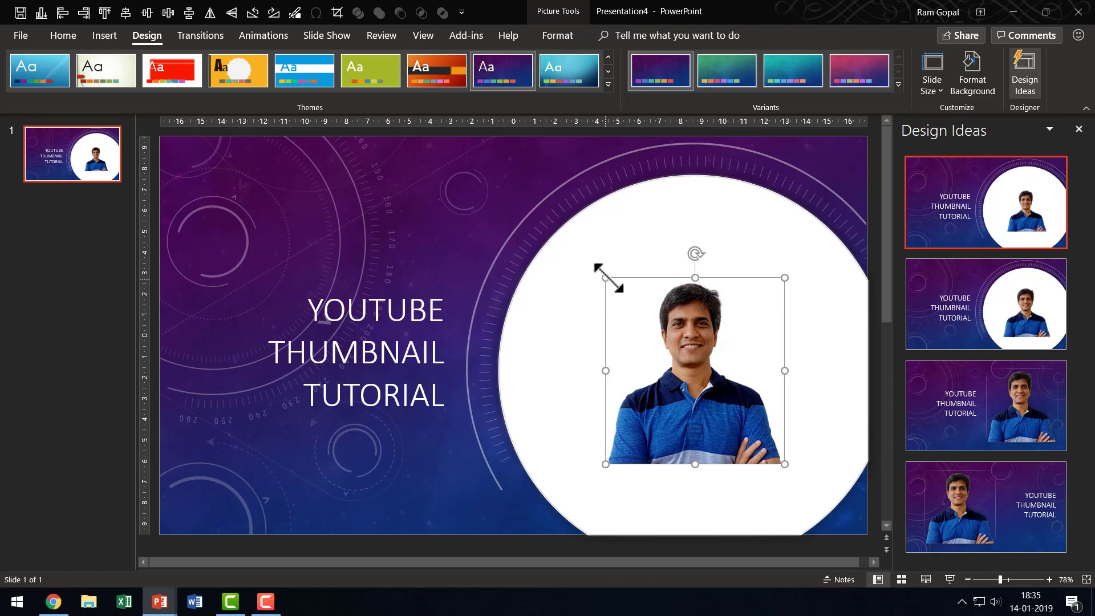
pyautogui.moveTo(606, 278); pyautogui.dragTo(287, 163)
pyautogui.moveTo(542, 306); pyautogui.dragTo(714, 522)
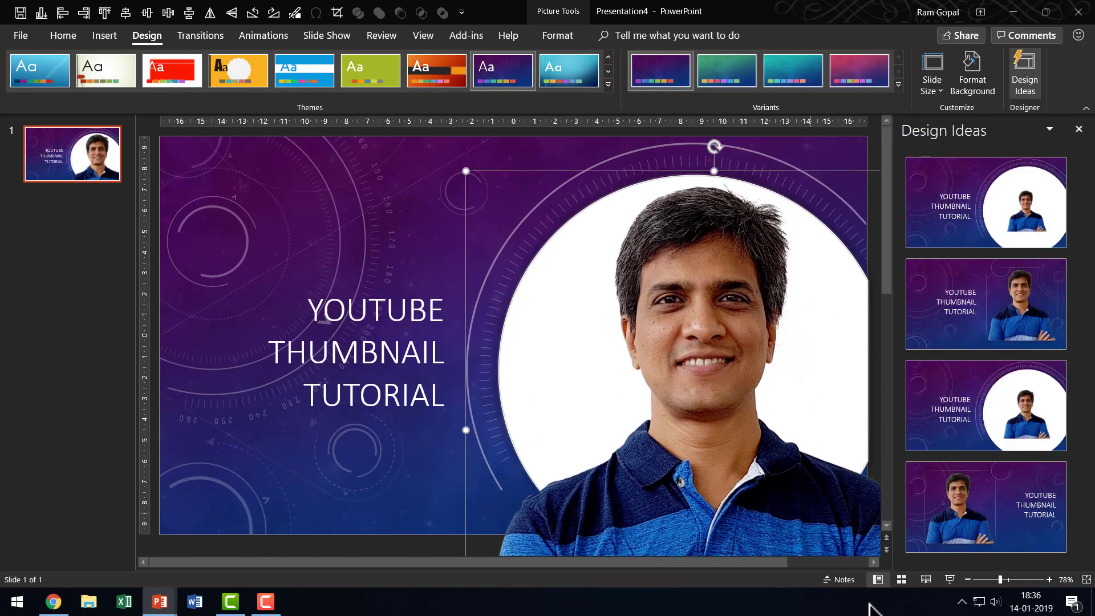
pyautogui.click(949, 579)
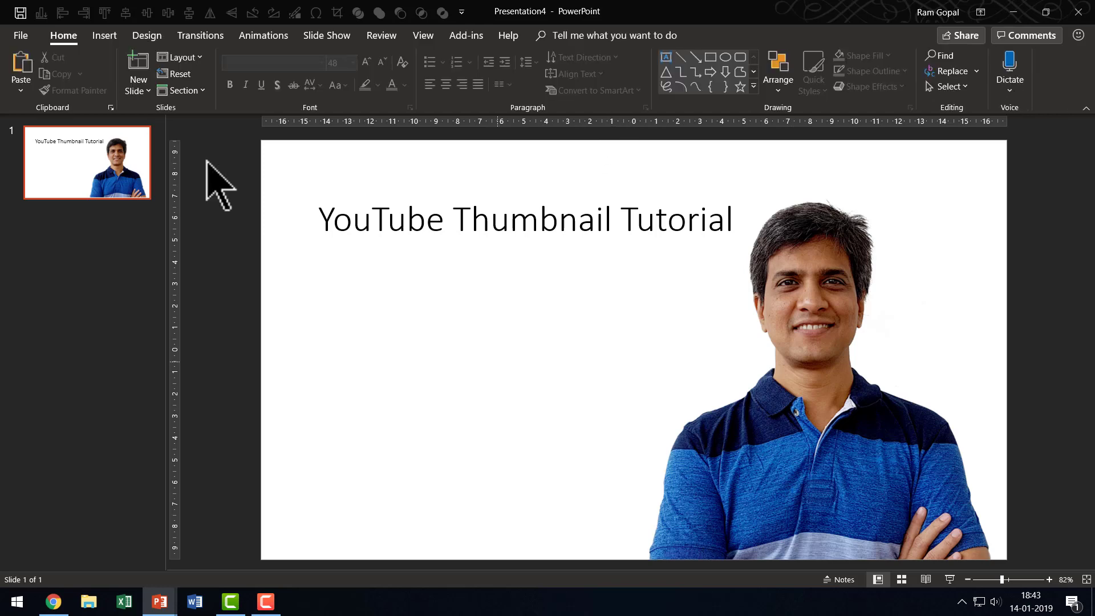
# Apply the dark variant of the wooden-floor Gallery theme and the design idea with the three-line title beside the photo on a dark wall.
pyautogui.click(147, 37)
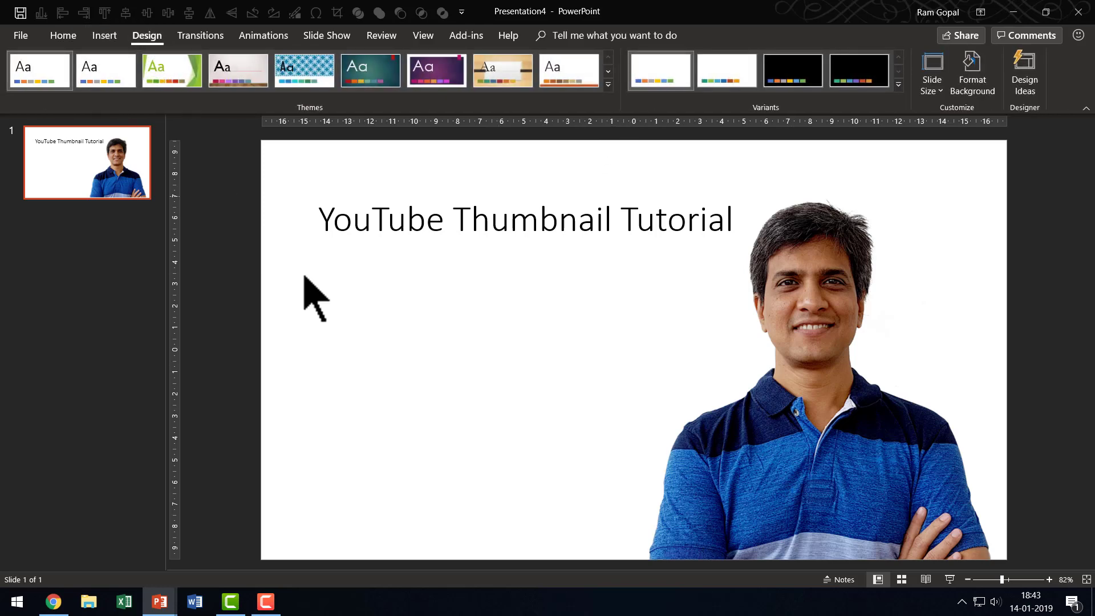
pyautogui.click(608, 85)
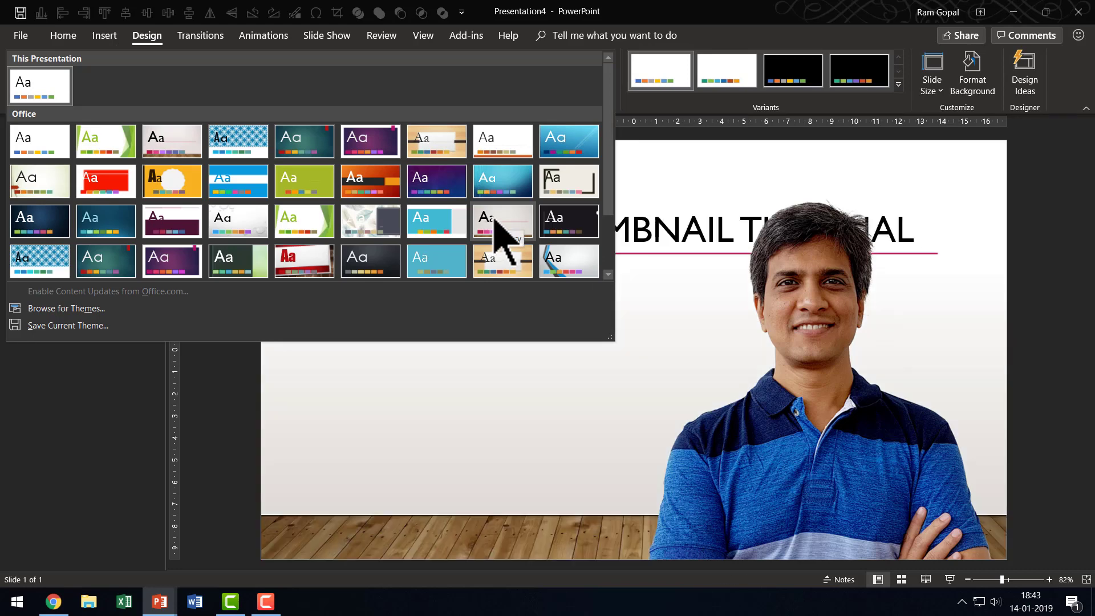
pyautogui.click(494, 221)
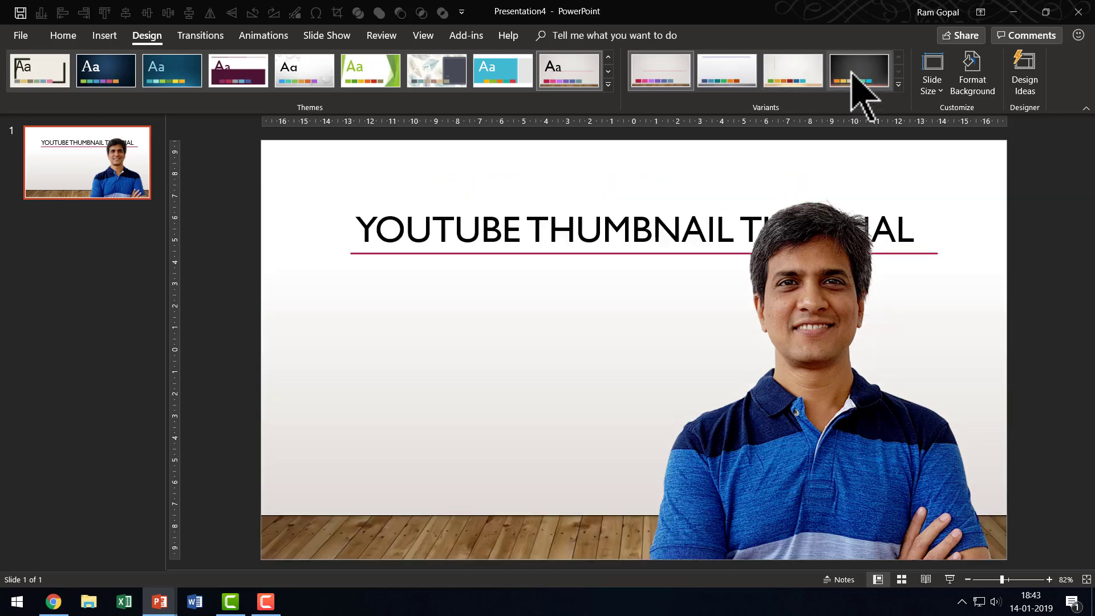
pyautogui.click(852, 61)
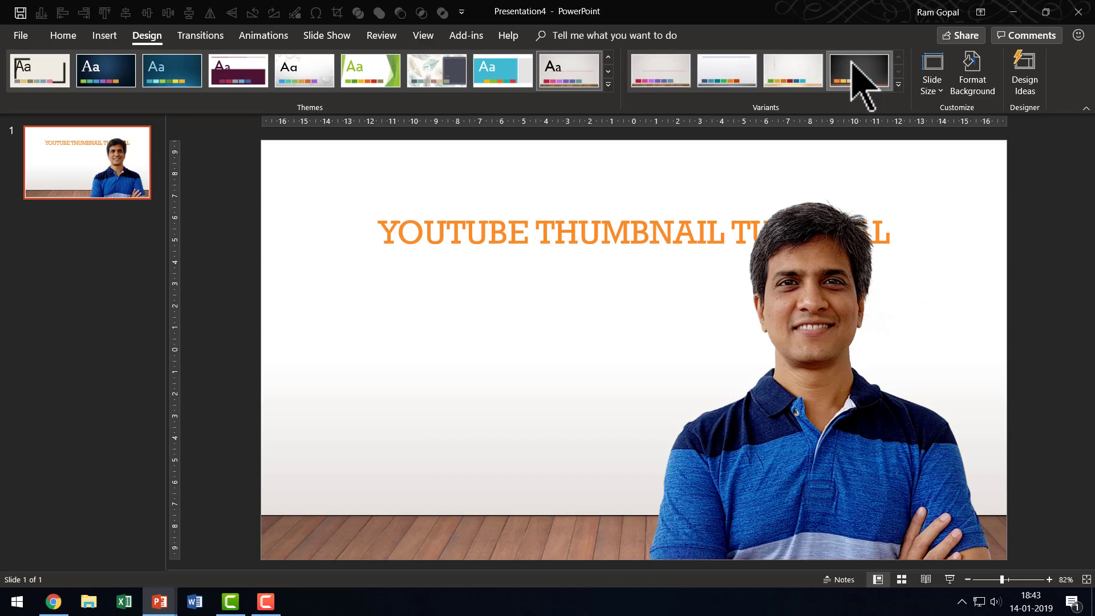
pyautogui.click(1025, 74)
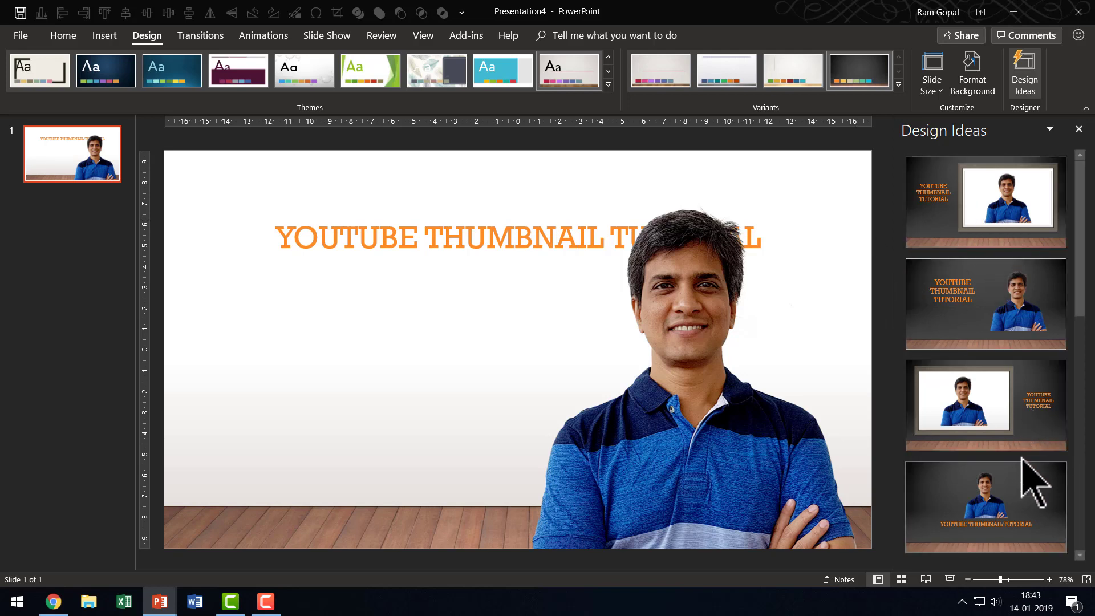
pyautogui.click(1018, 331)
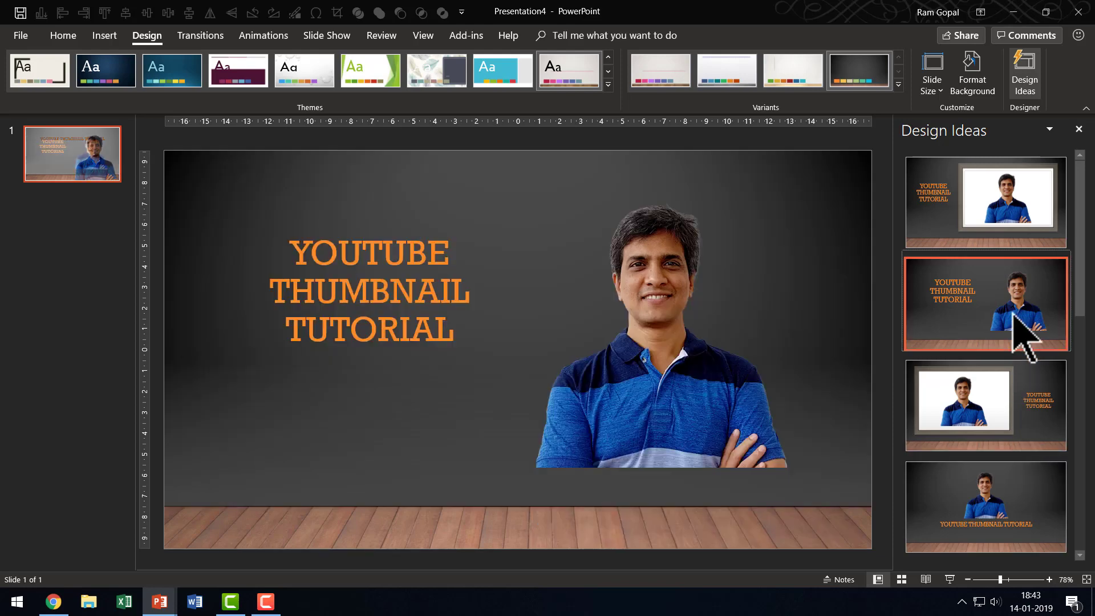
# Enlarge the photo to nearly full slide height and align it with the slide's bottom edge, to the right of the title.
pyautogui.click(668, 305)
pyautogui.moveTo(660, 282); pyautogui.dragTo(572, 360)
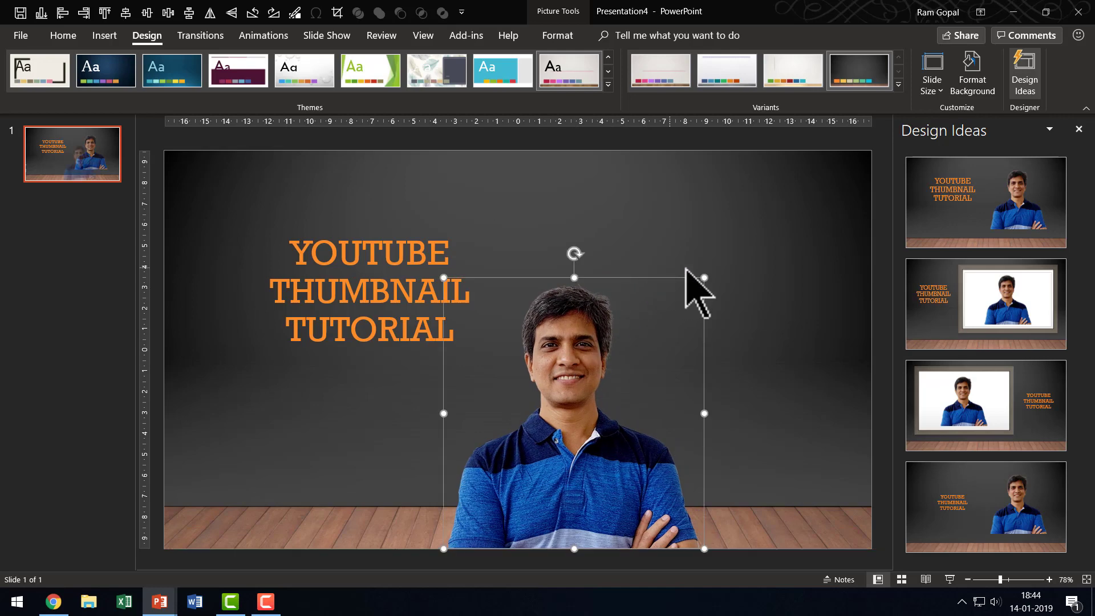
pyautogui.moveTo(702, 276); pyautogui.dragTo(836, 195)
pyautogui.moveTo(601, 363); pyautogui.dragTo(638, 345)
pyautogui.press('Escape')
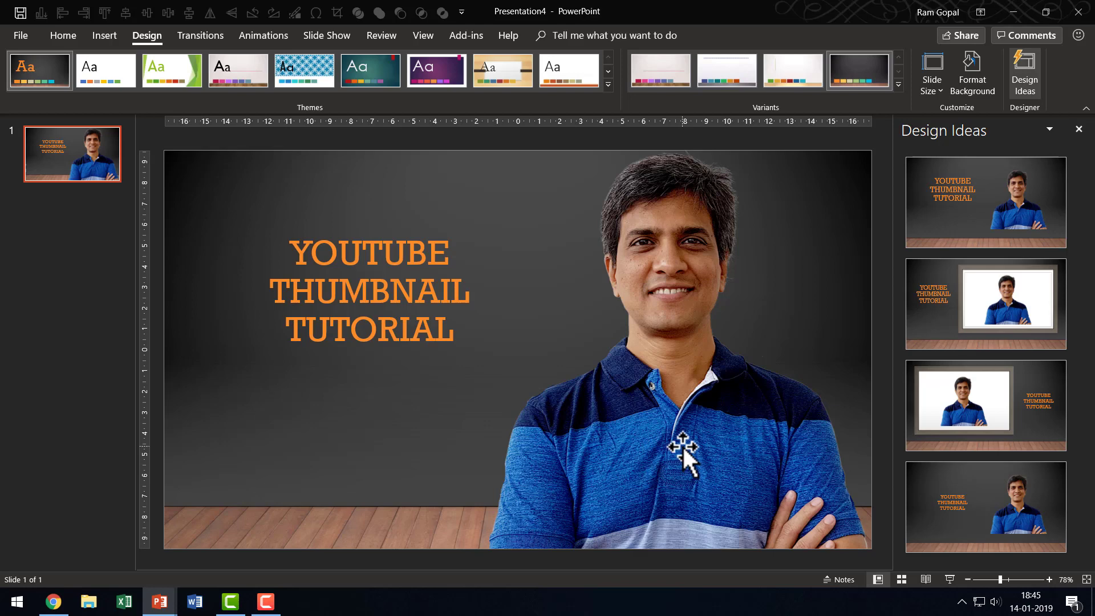
# Switch the presentation to the theme with bold red titles, a red band and a brick-wall background.
pyautogui.click(608, 84)
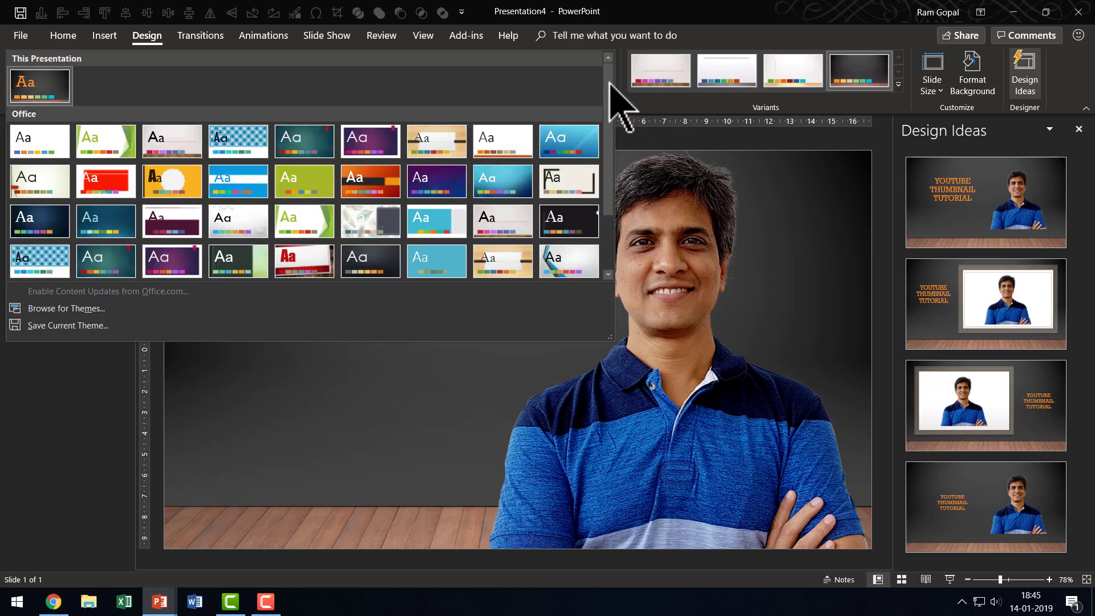
pyautogui.scroll(-2, 507, 257)
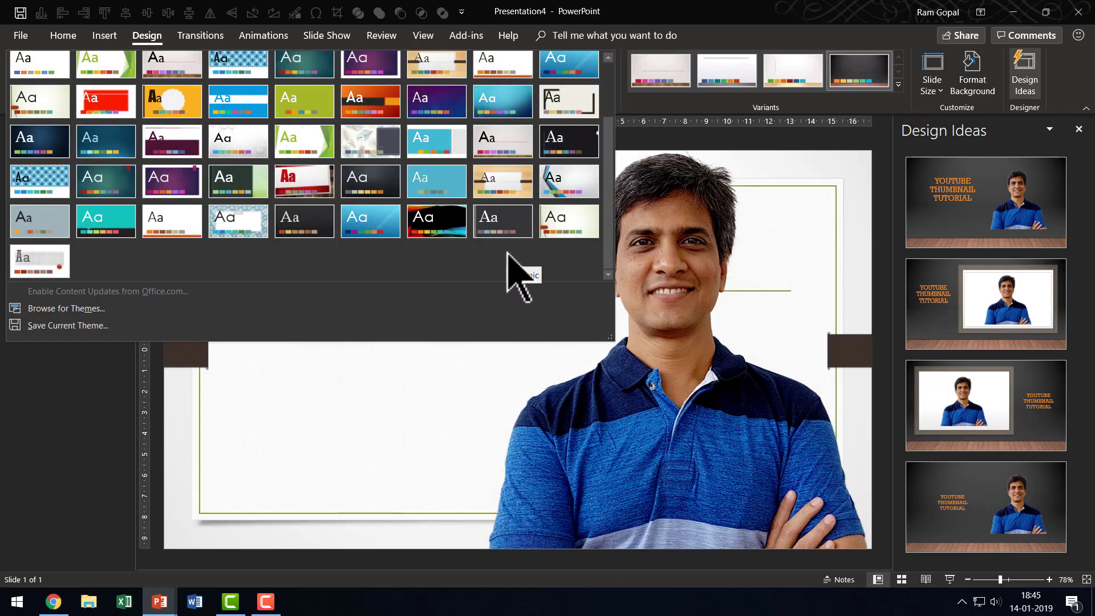
pyautogui.click(304, 188)
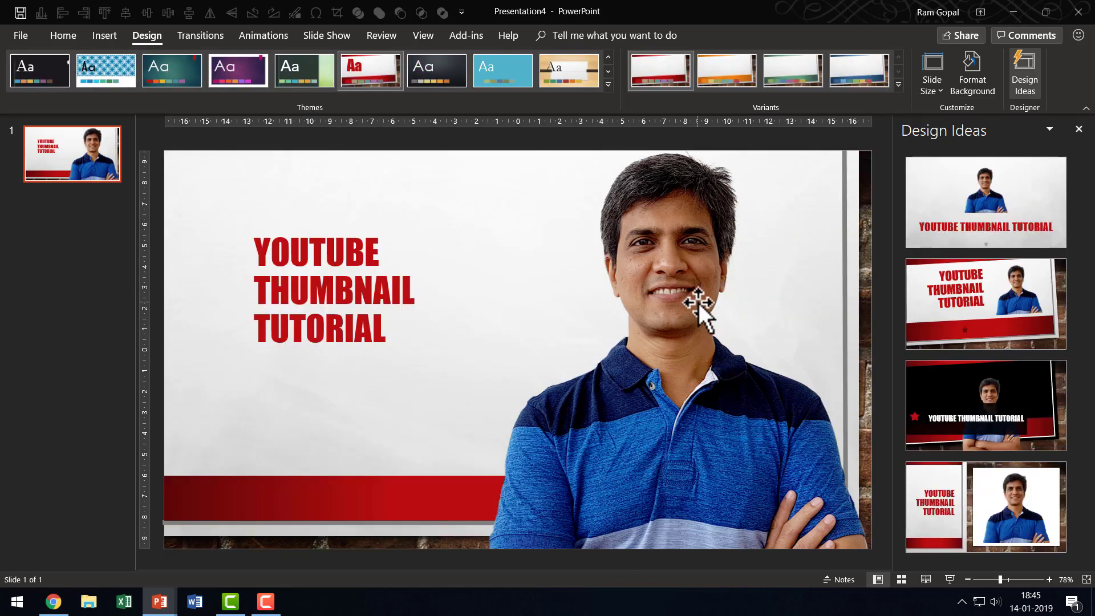
# Try the tilted red-and-white design idea, and replace it with the one showing the photo in a white frame on the brick wall.
pyautogui.click(1009, 320)
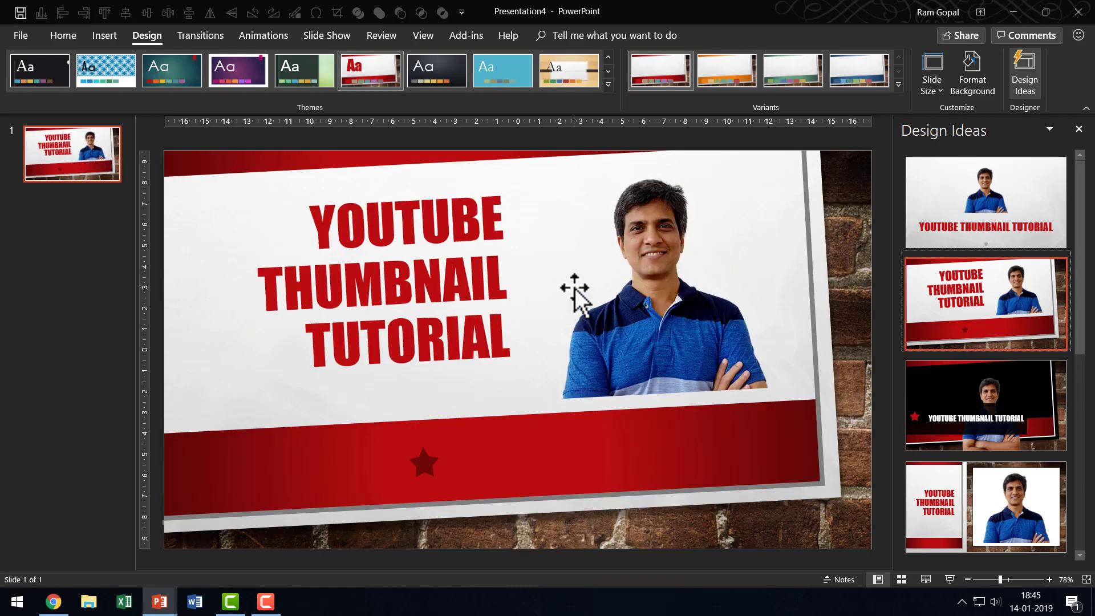
pyautogui.click(995, 516)
pyautogui.scroll(-3, 995, 516)
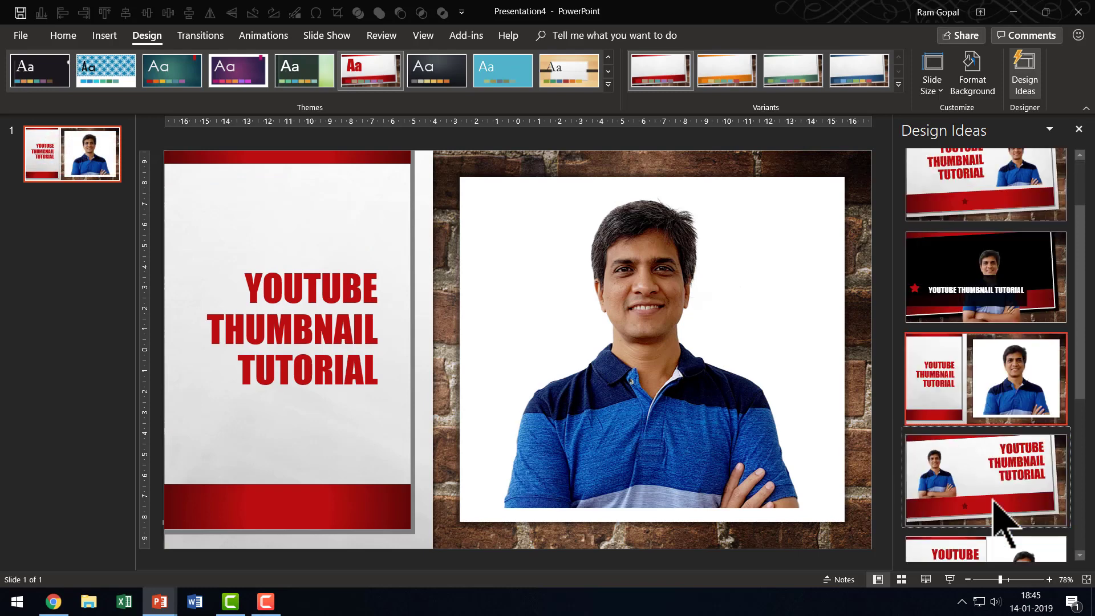
# Apply the tilted red-and-white design idea with the photo left of the title, and enlarge and reposition the photo beside the title.
pyautogui.scroll(-3, 993, 500)
pyautogui.click(976, 290)
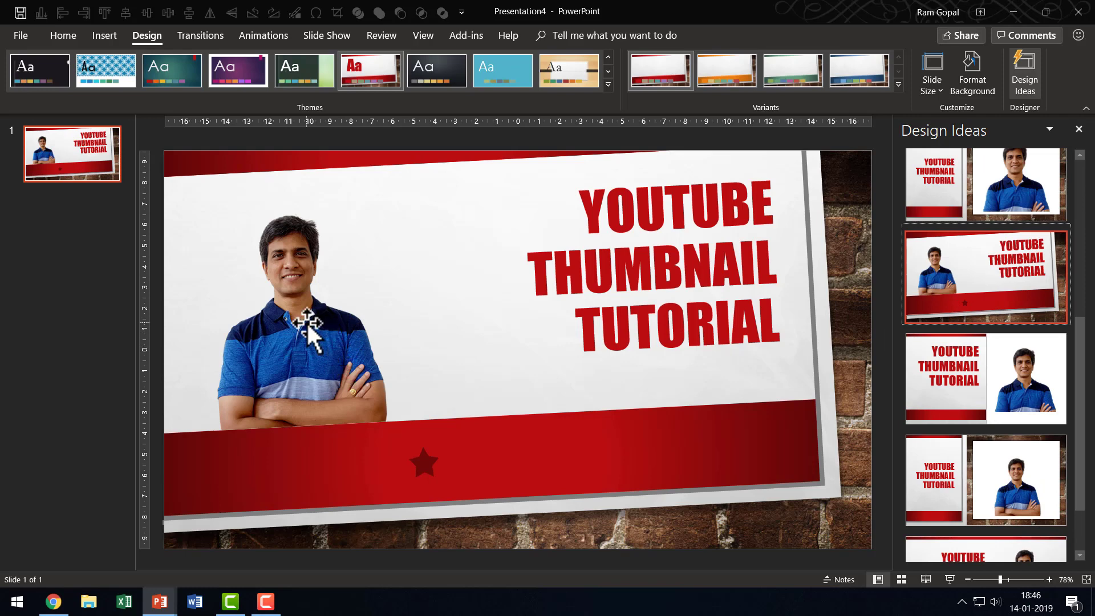
pyautogui.moveTo(307, 320); pyautogui.dragTo(343, 323)
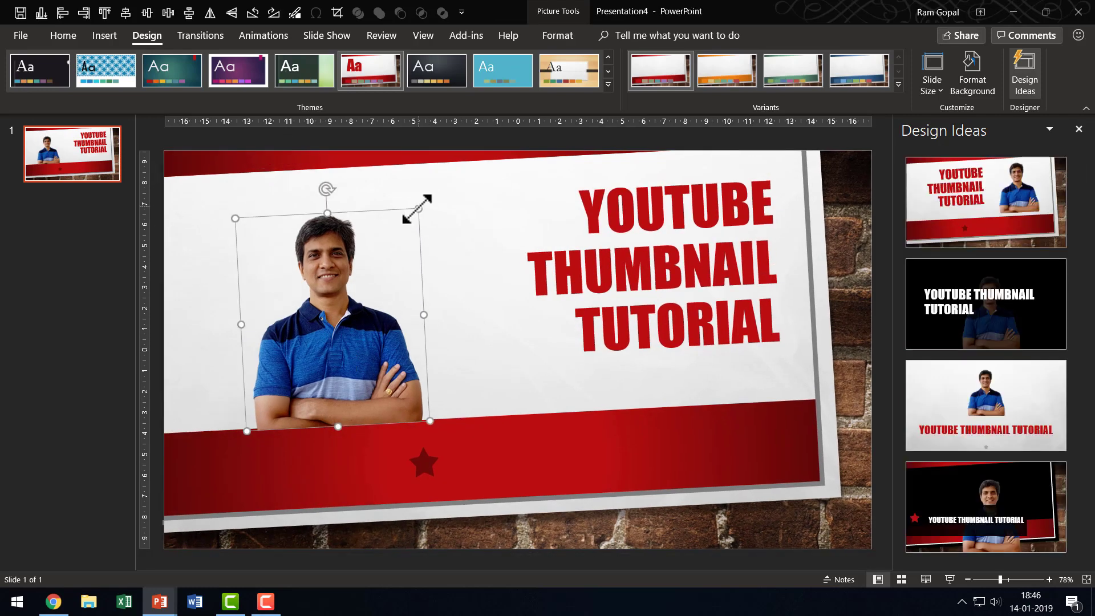
pyautogui.moveTo(418, 208); pyautogui.dragTo(526, 147)
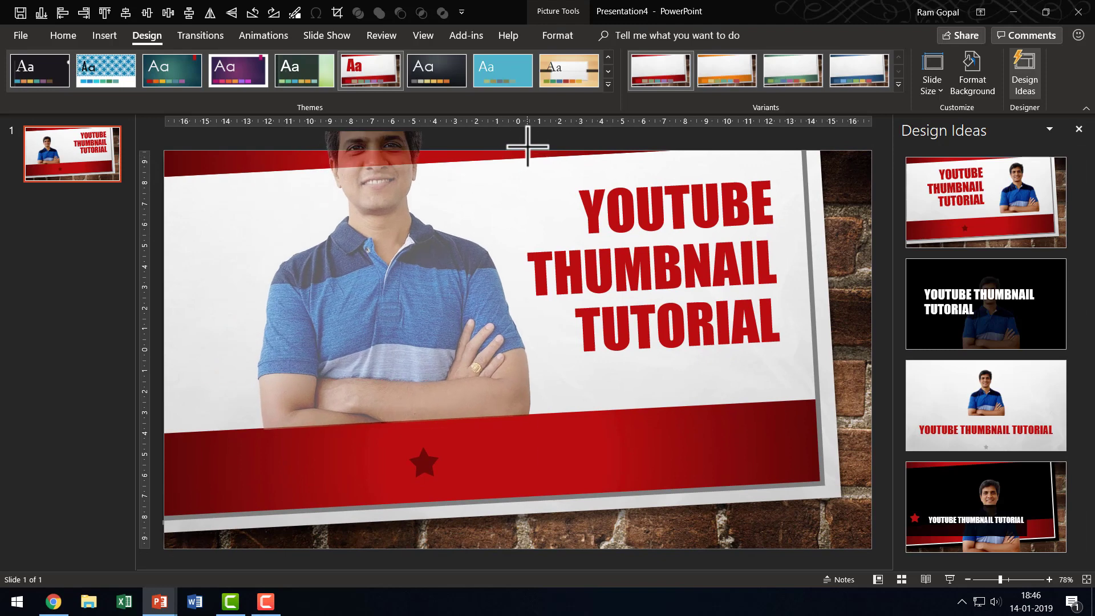
pyautogui.moveTo(377, 327); pyautogui.dragTo(373, 363)
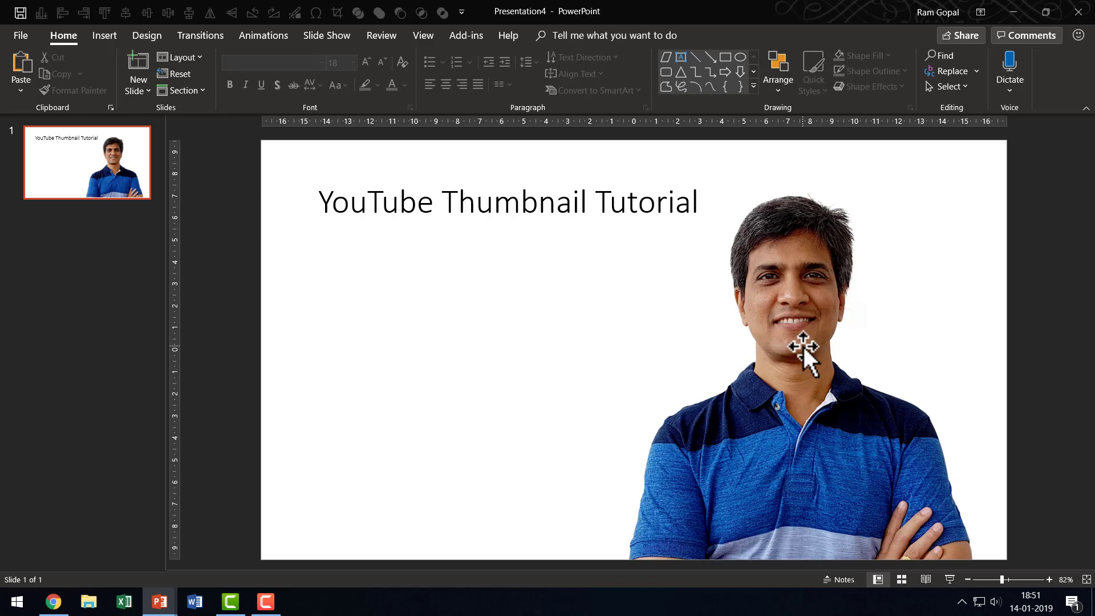
# Enlarge the photo on the plain white title slide and position it flush with the top edge, overhanging the slide's bottom and right edges.
pyautogui.click(806, 304)
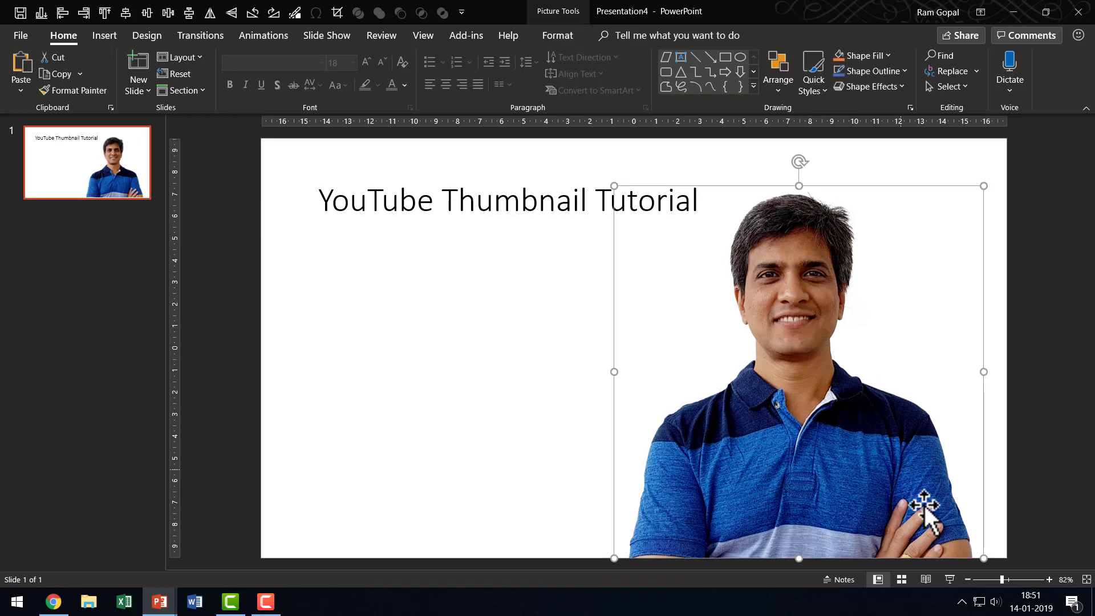
pyautogui.click(971, 580)
pyautogui.click(971, 581)
pyautogui.click(970, 581)
pyautogui.click(971, 581)
pyautogui.moveTo(849, 252); pyautogui.dragTo(919, 204)
pyautogui.moveTo(771, 371); pyautogui.dragTo(751, 411)
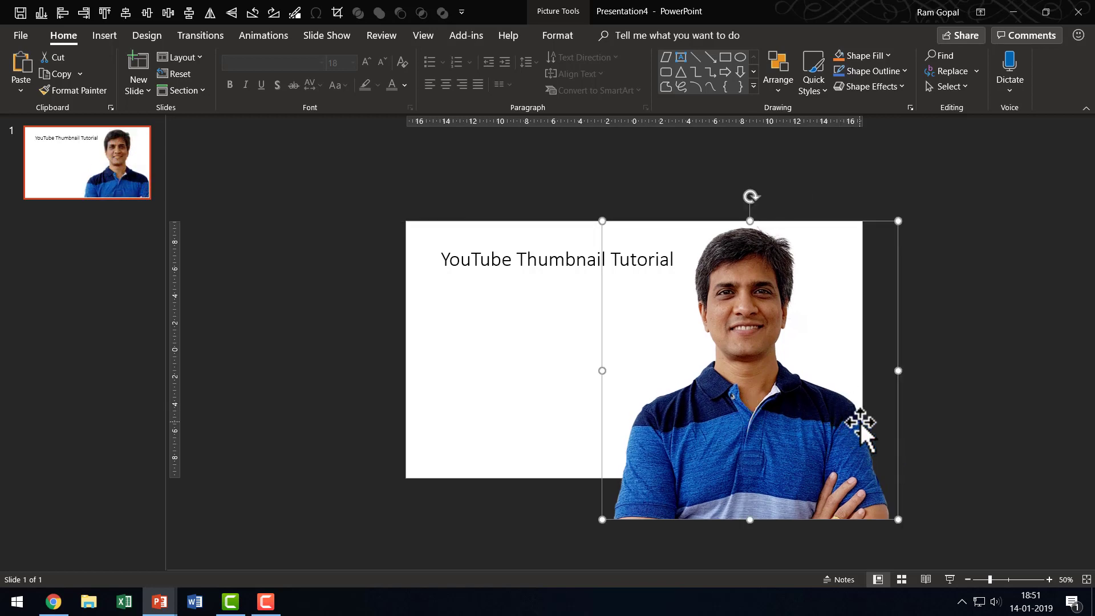
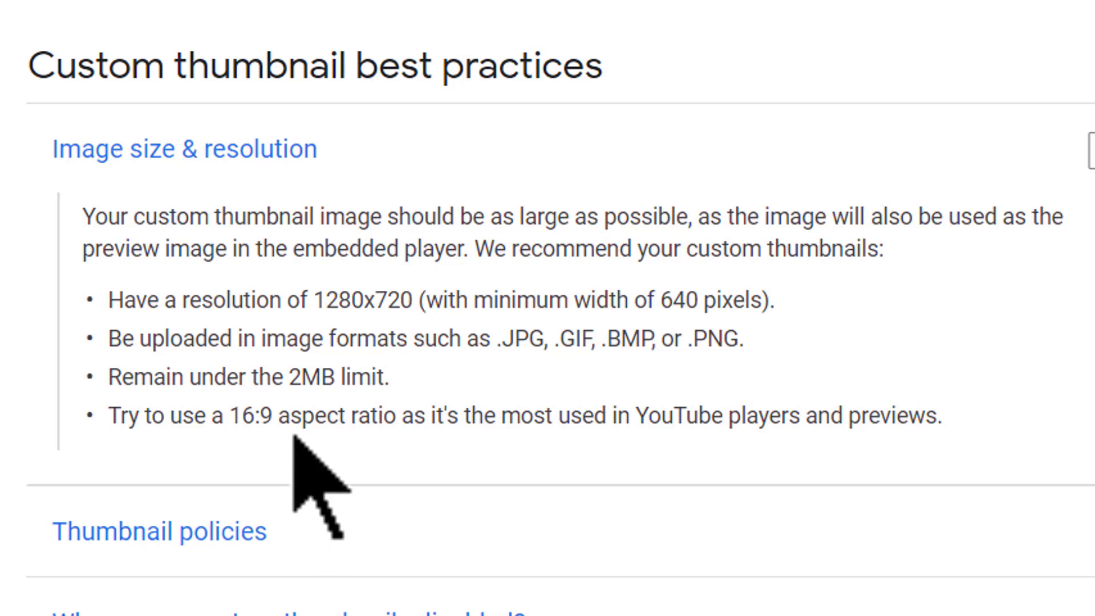
# Switch to Presentation4 in PowerPoint and open its custom slide size settings.
pyautogui.moveTo(159, 600)
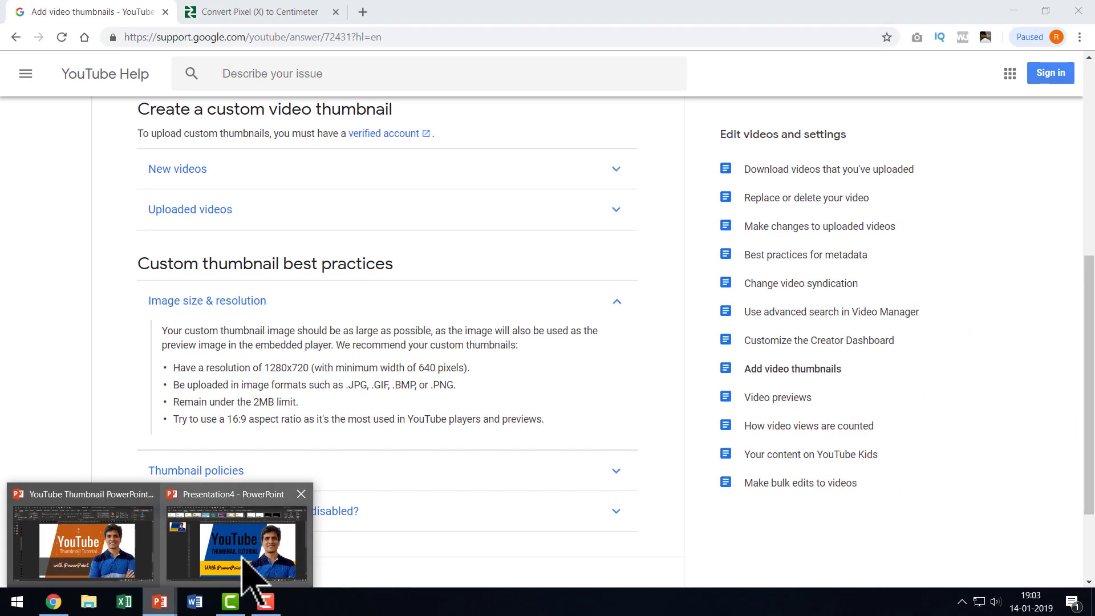
pyautogui.click(245, 570)
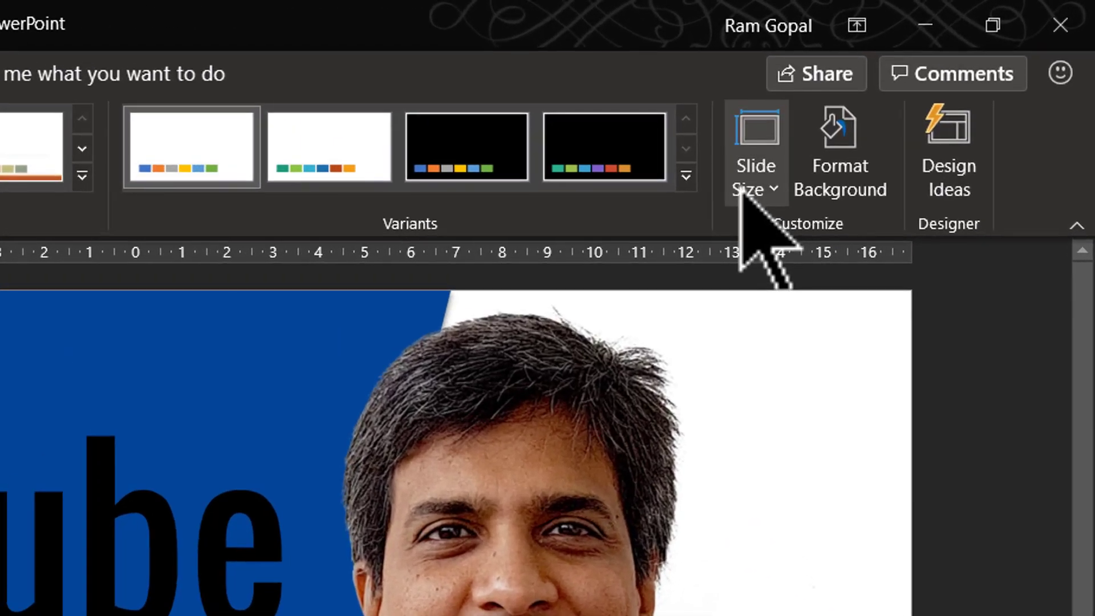
pyautogui.click(925, 89)
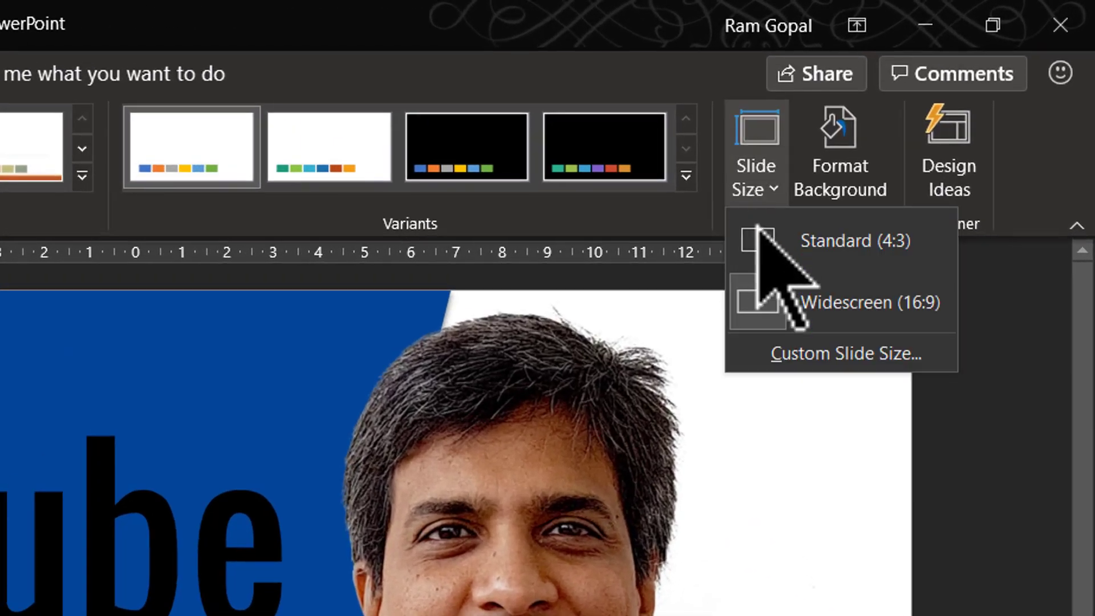
pyautogui.click(795, 356)
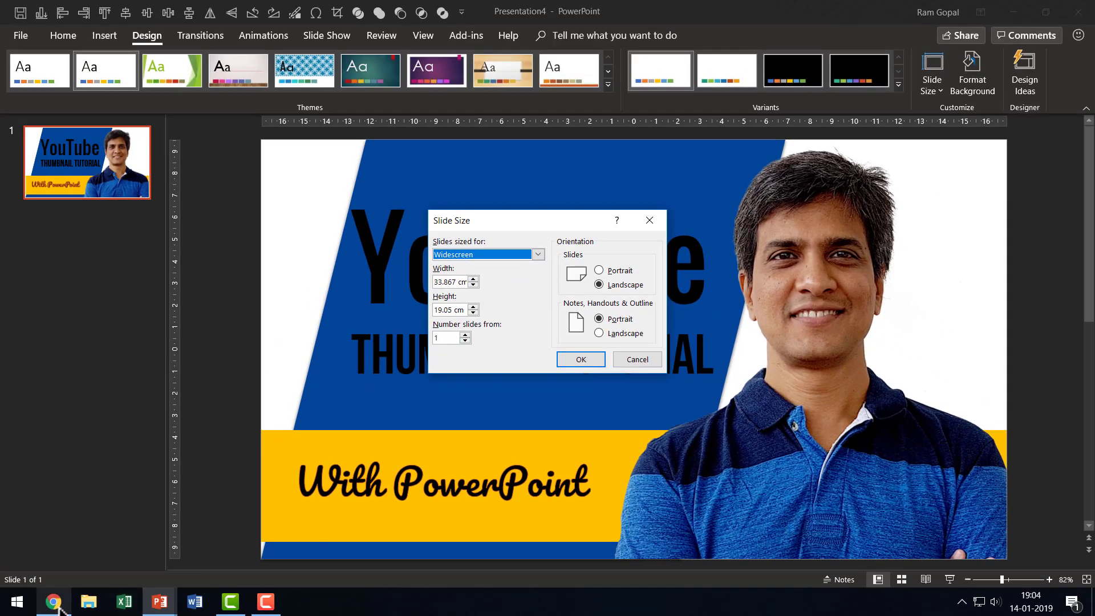
# Check 1280 and 720 pixels in centimetres on the web unit converter against the slide dimensions, and accept the Widescreen slide size in PowerPoint.
pyautogui.click(57, 605)
pyautogui.click(252, 12)
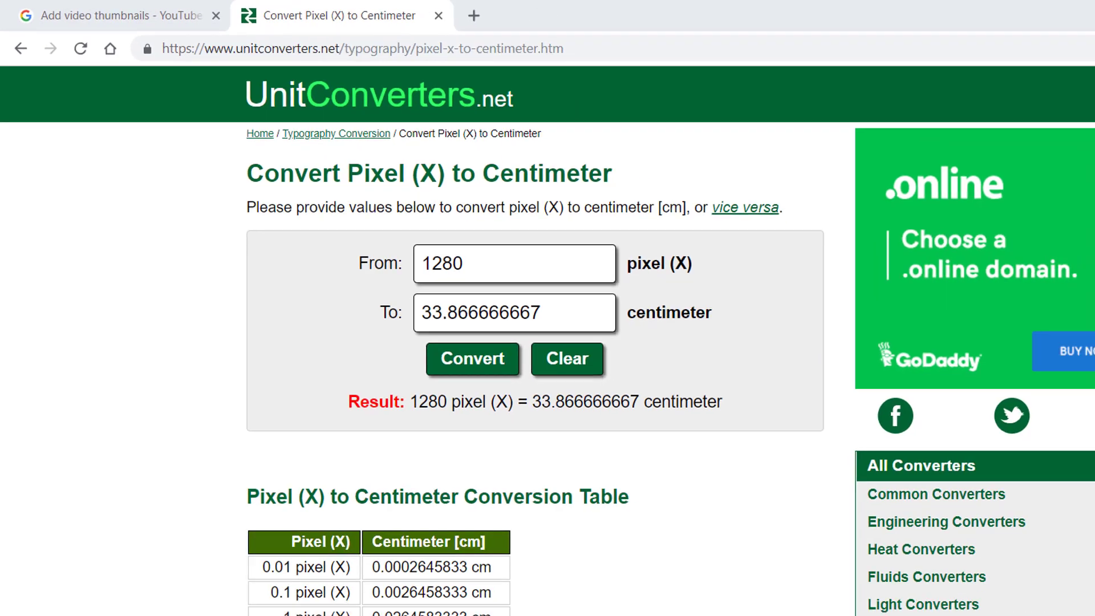
pyautogui.moveTo(159, 602)
pyautogui.click(259, 546)
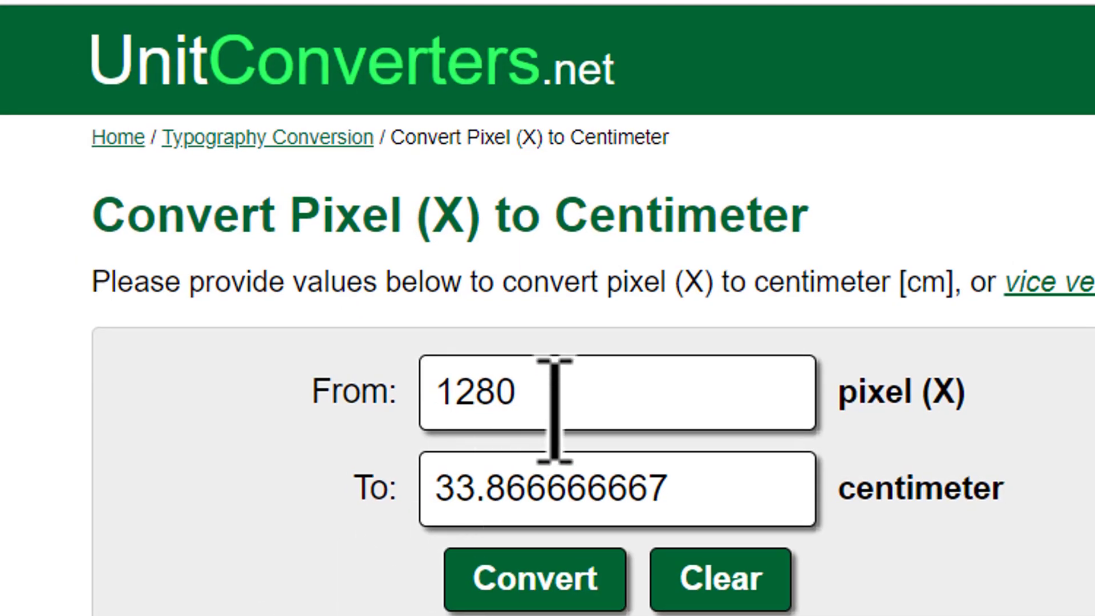
pyautogui.moveTo(555, 408); pyautogui.dragTo(231, 386)
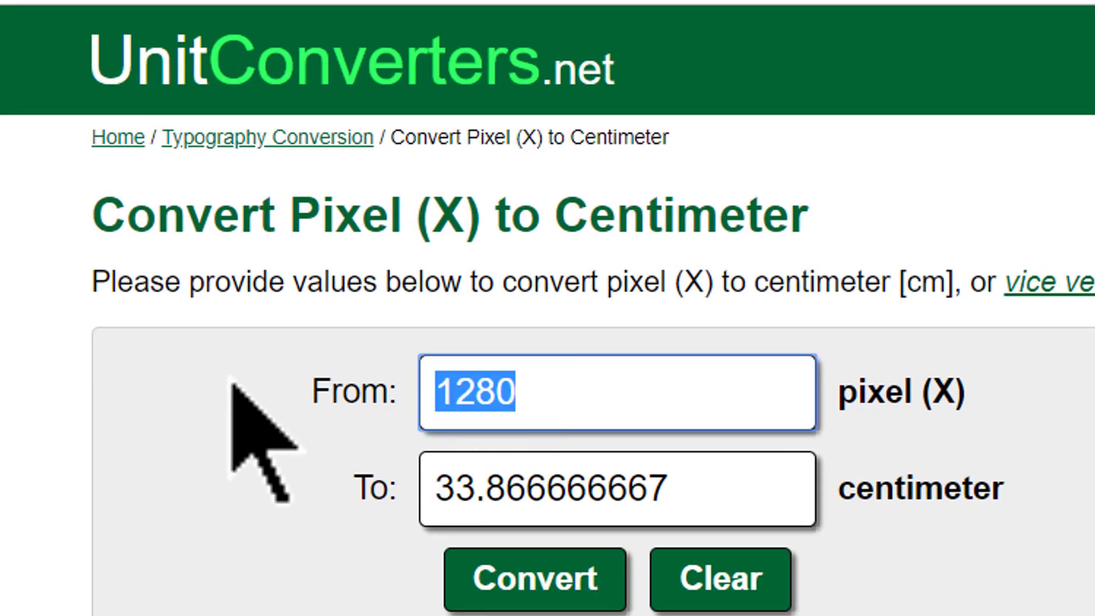
pyautogui.write('720')
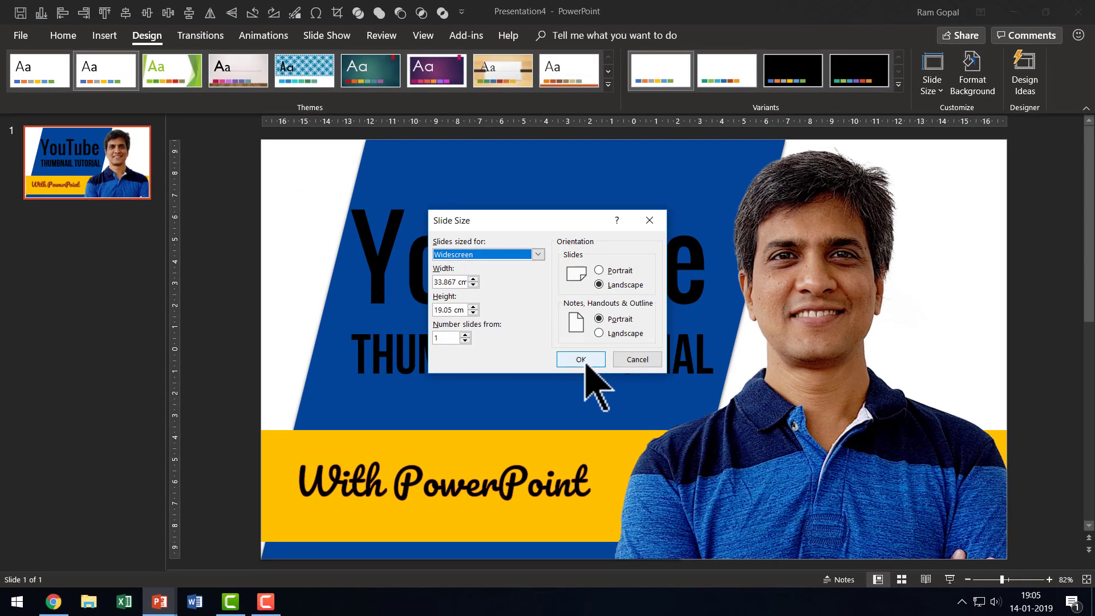
pyautogui.click(581, 359)
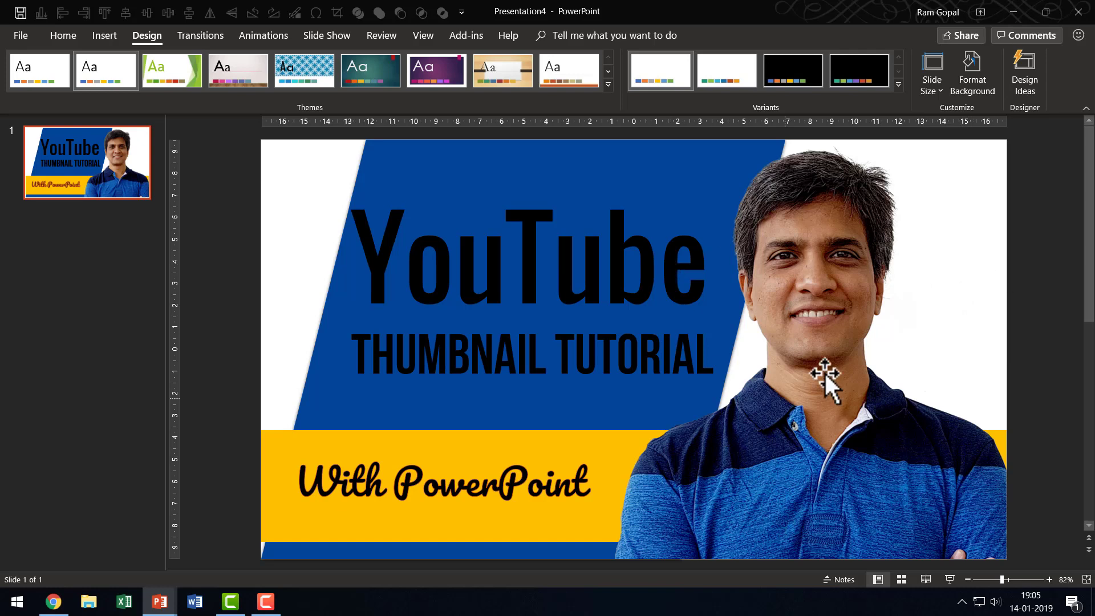
# Export only the current slide to the Desktop as a PNG image named Test.
pyautogui.click(21, 35)
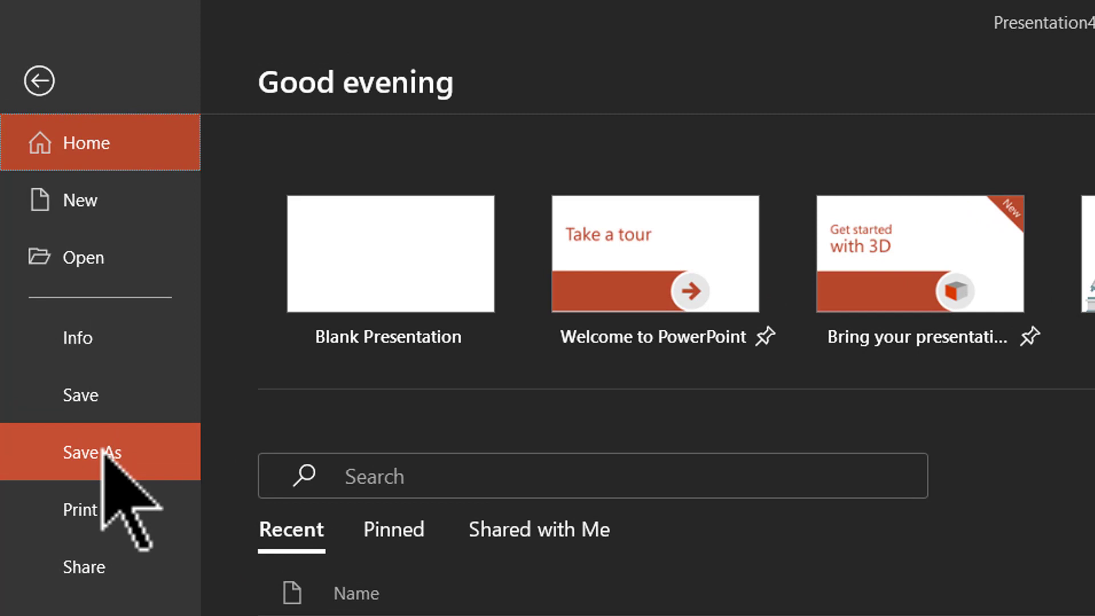
pyautogui.click(103, 450)
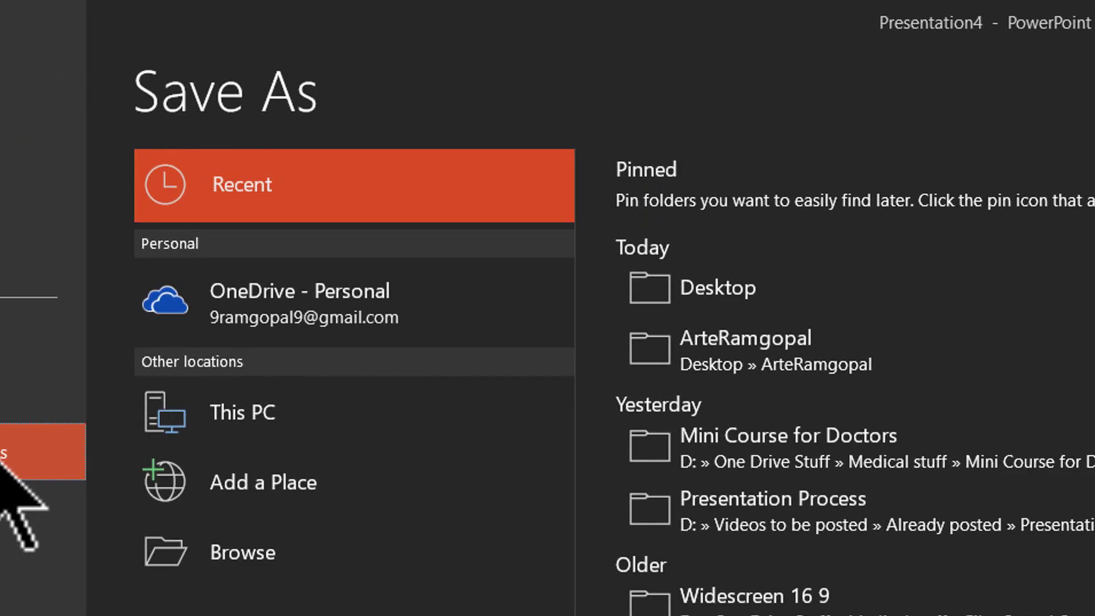
pyautogui.click(628, 285)
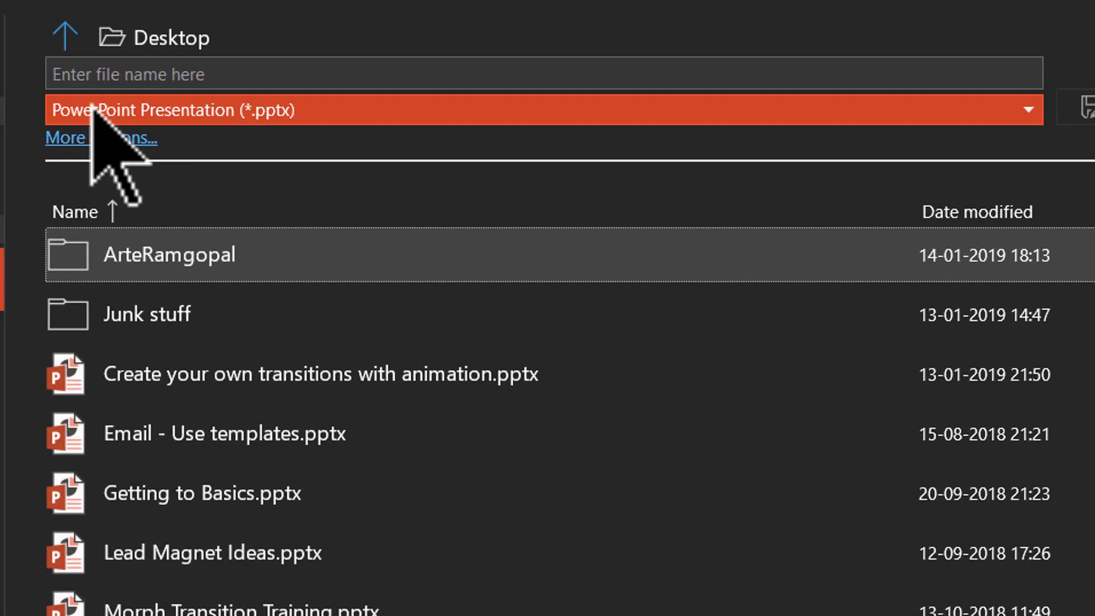
pyautogui.click(1006, 105)
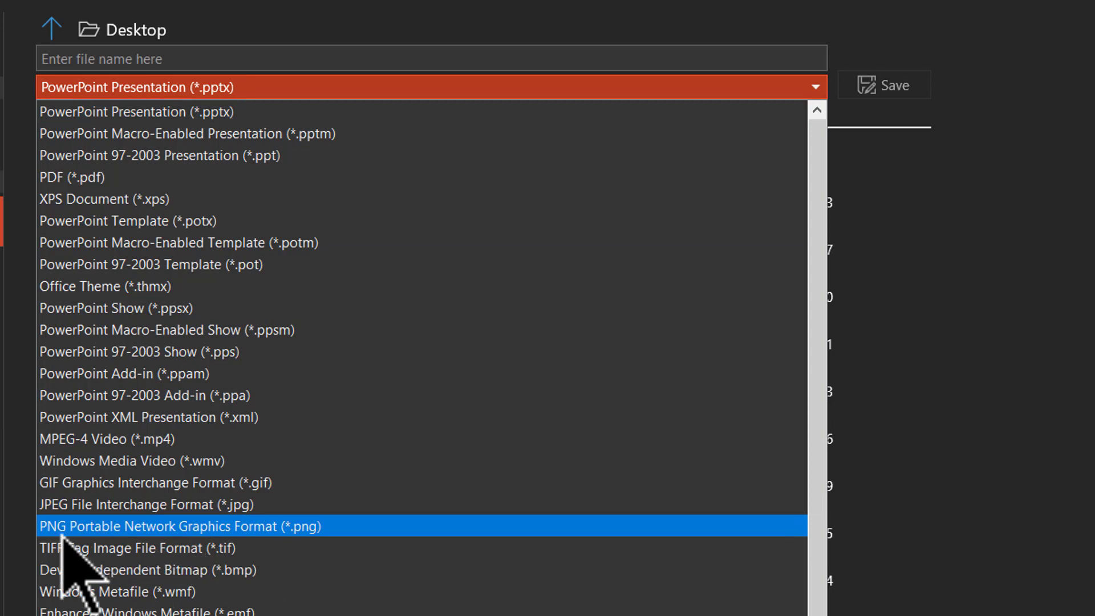
pyautogui.click(308, 528)
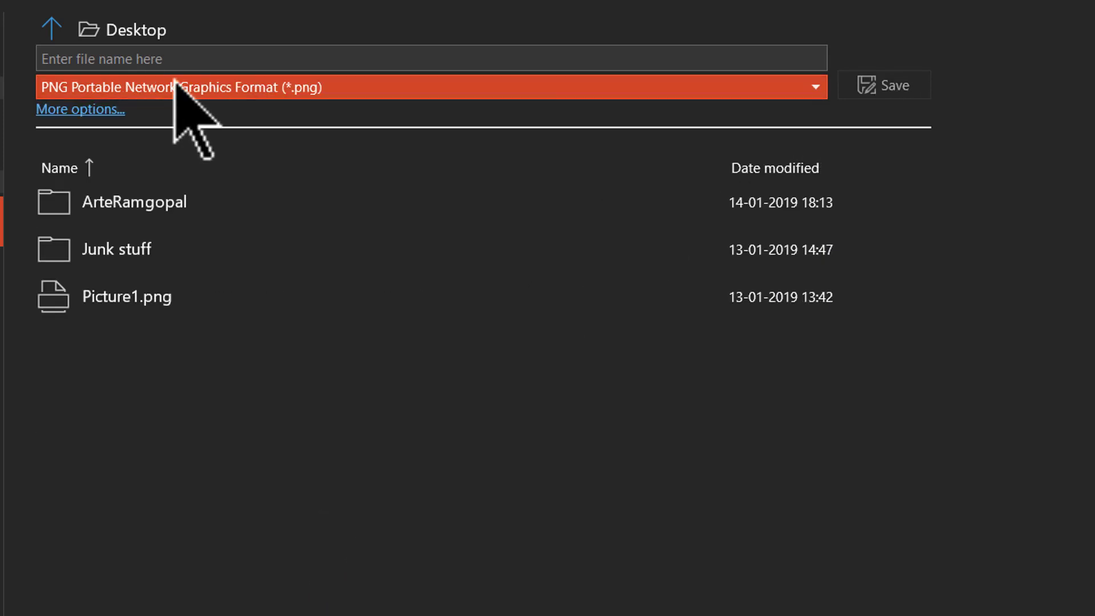
pyautogui.click(181, 60)
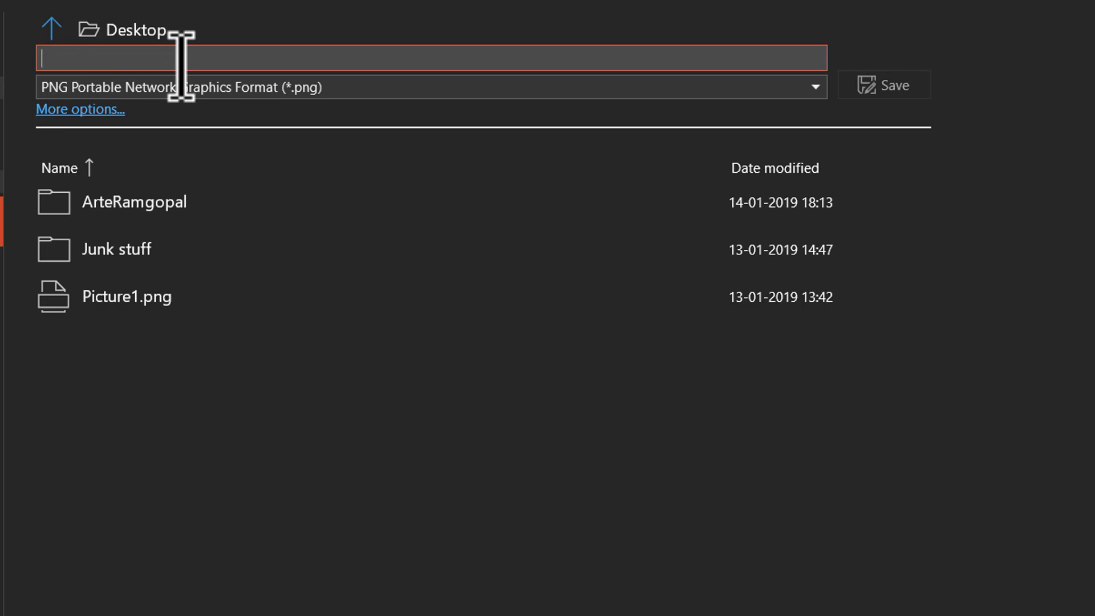
pyautogui.write('Test')
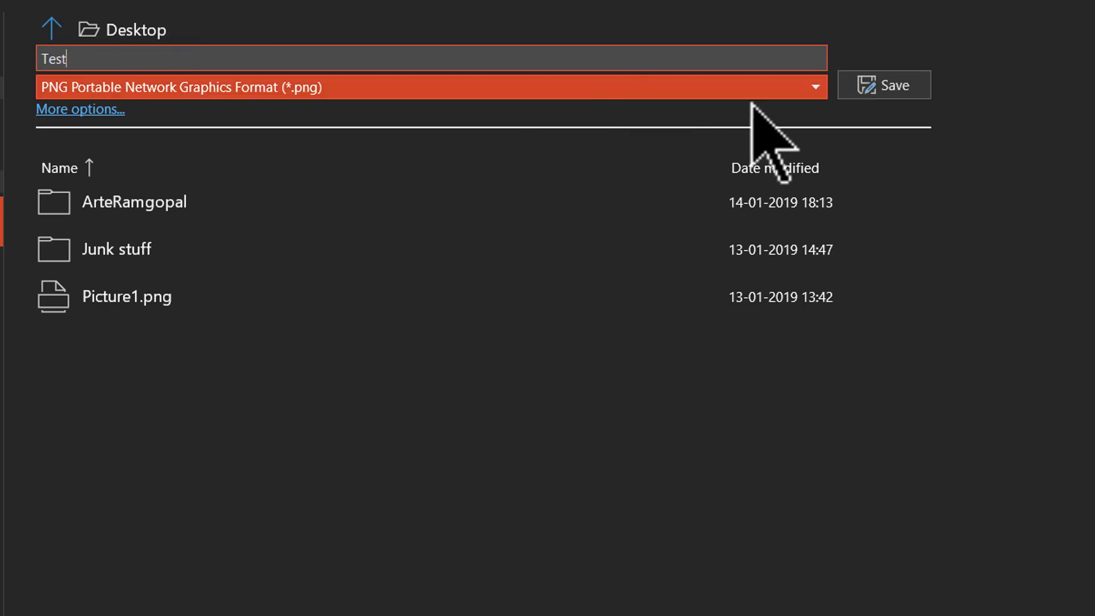
pyautogui.click(859, 91)
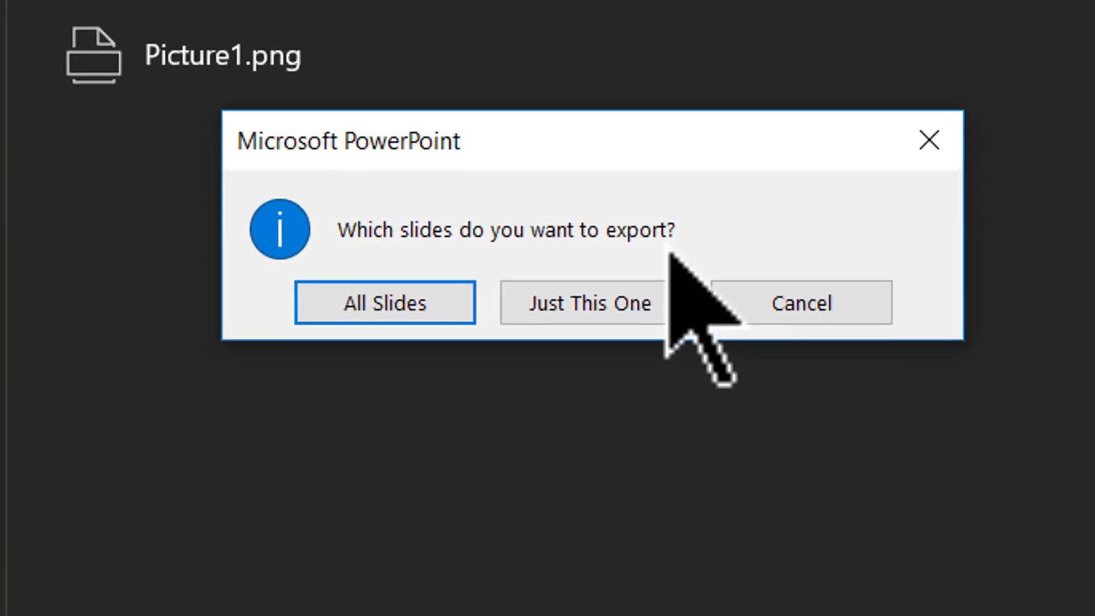
pyautogui.click(632, 311)
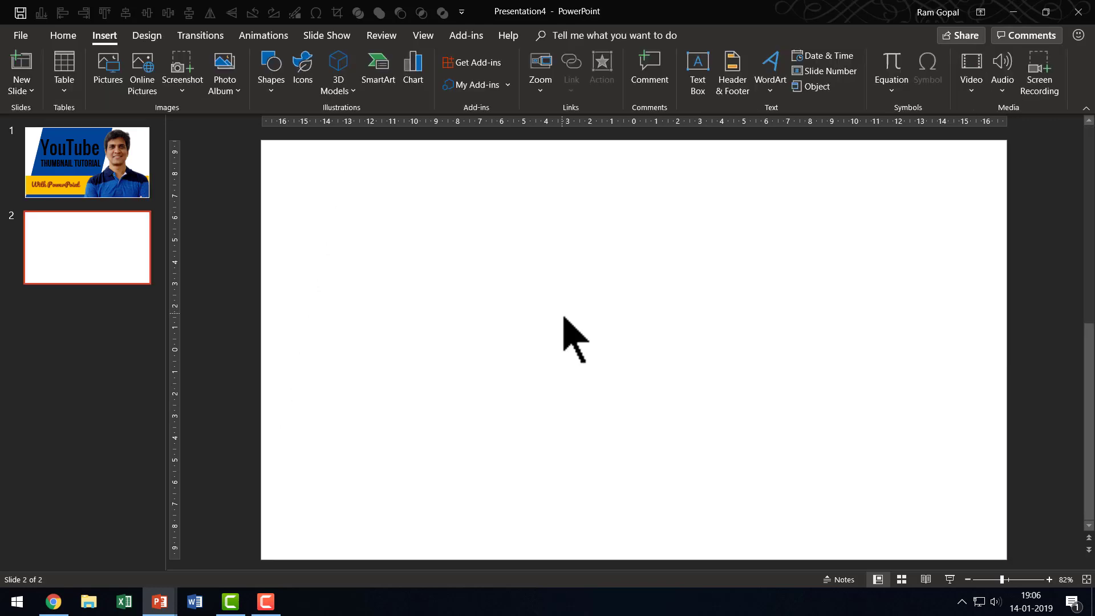
# Insert the exported Test image from the Desktop onto blank slide 2 and deselect it.
pyautogui.click(106, 79)
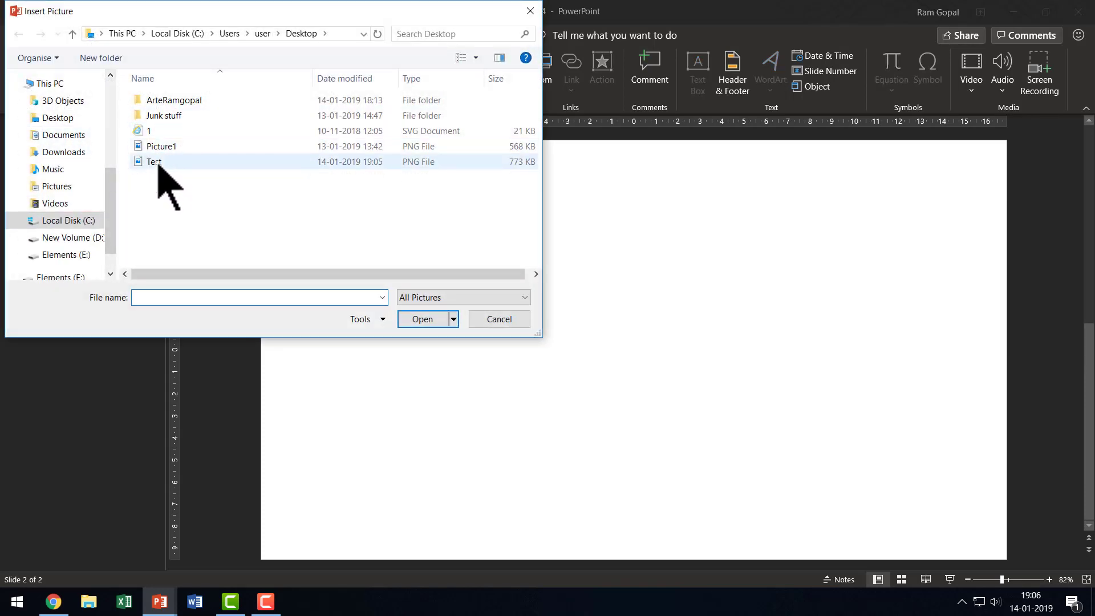
pyautogui.click(159, 165)
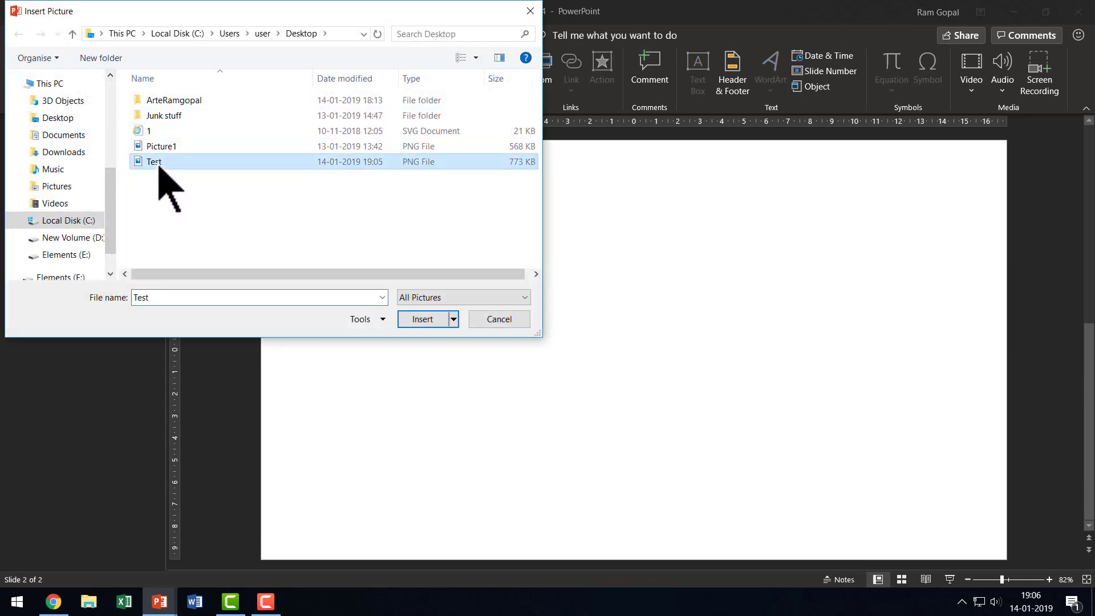
pyautogui.click(423, 319)
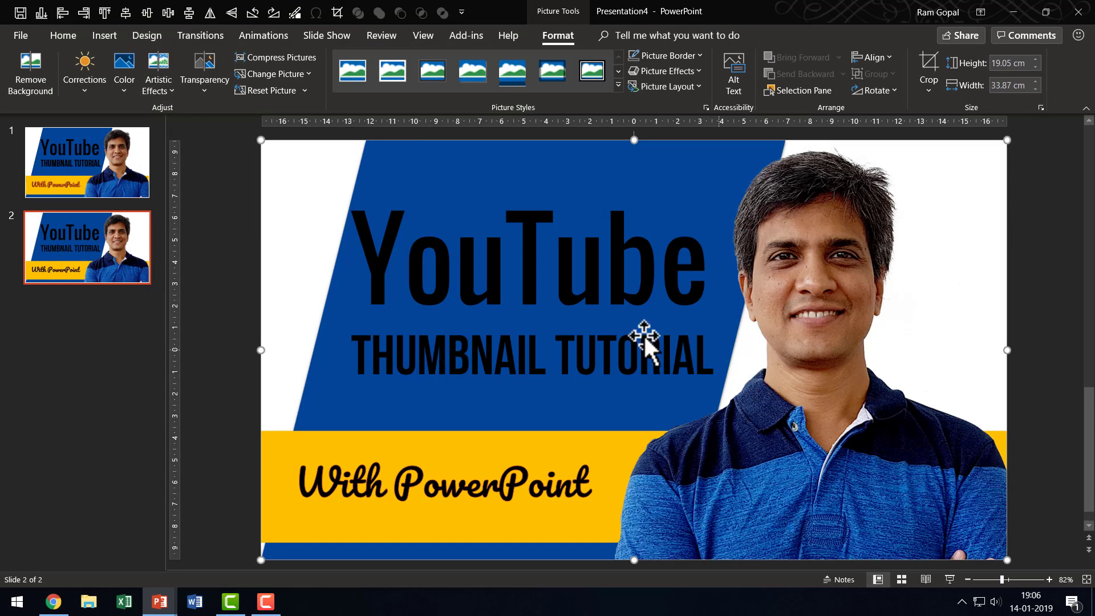
pyautogui.moveTo(524, 256)
pyautogui.mouseDown()
pyautogui.moveTo(543, 355)
pyautogui.moveTo(515, 269)
pyautogui.moveTo(525, 257)
pyautogui.mouseUp()
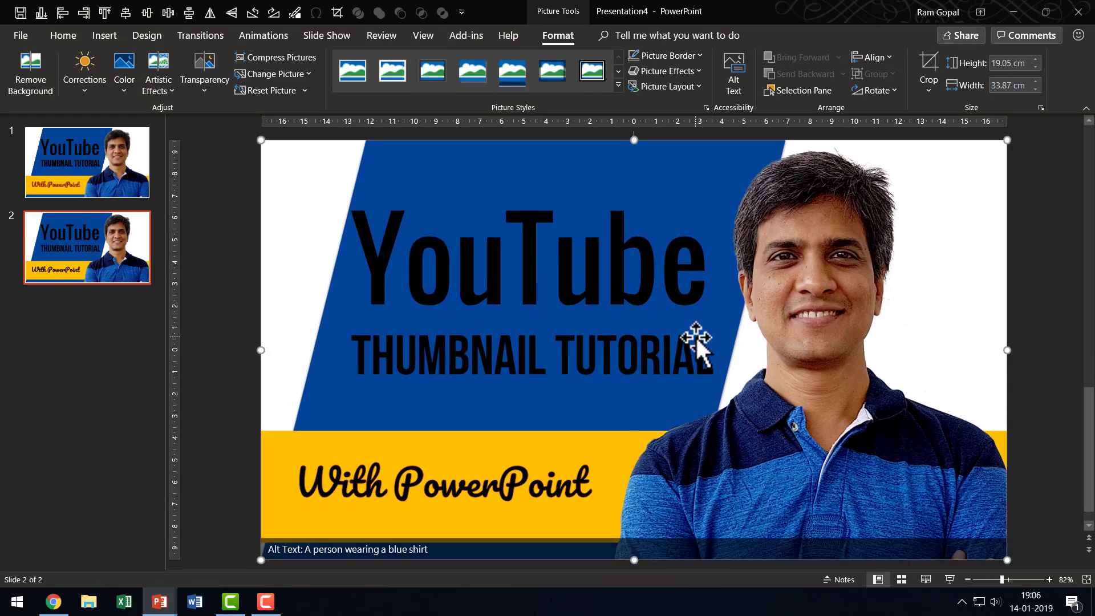
pyautogui.click(1051, 477)
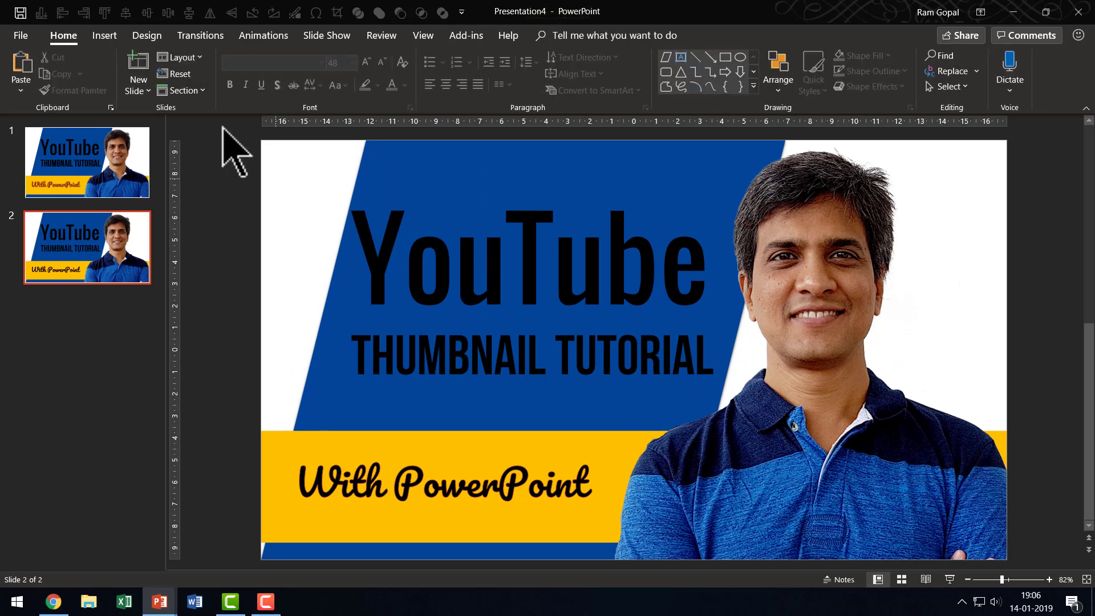
pyautogui.click(156, 38)
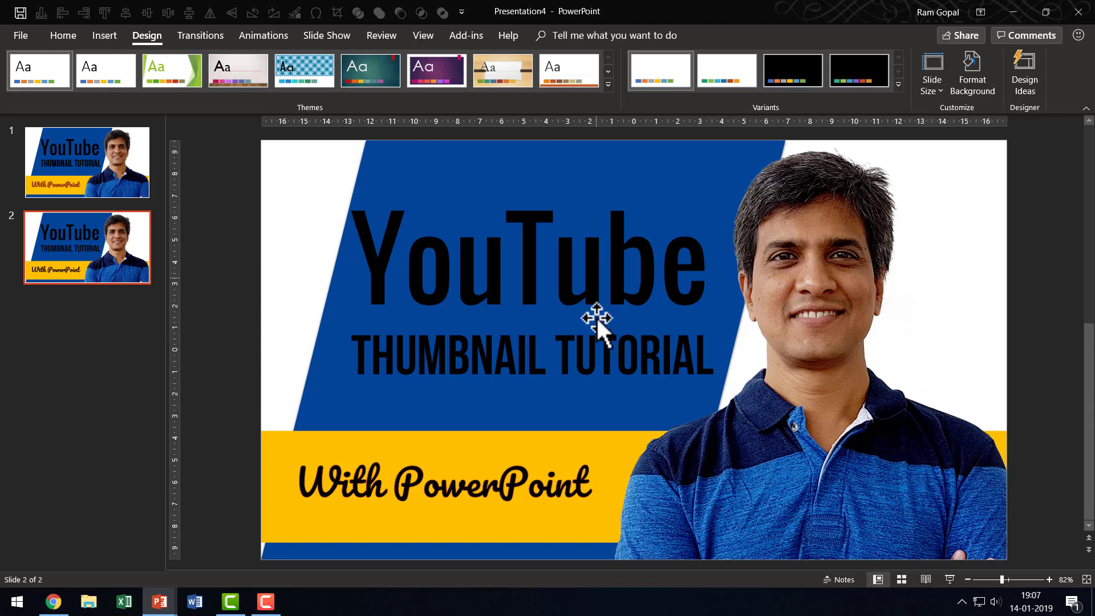
pyautogui.click(107, 37)
pyautogui.click(62, 36)
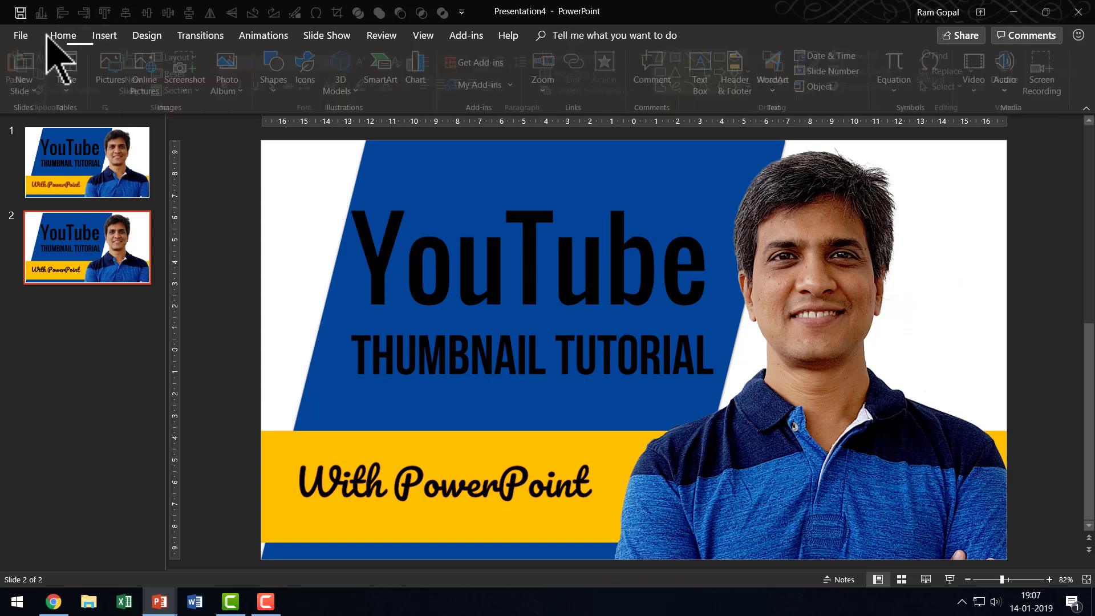